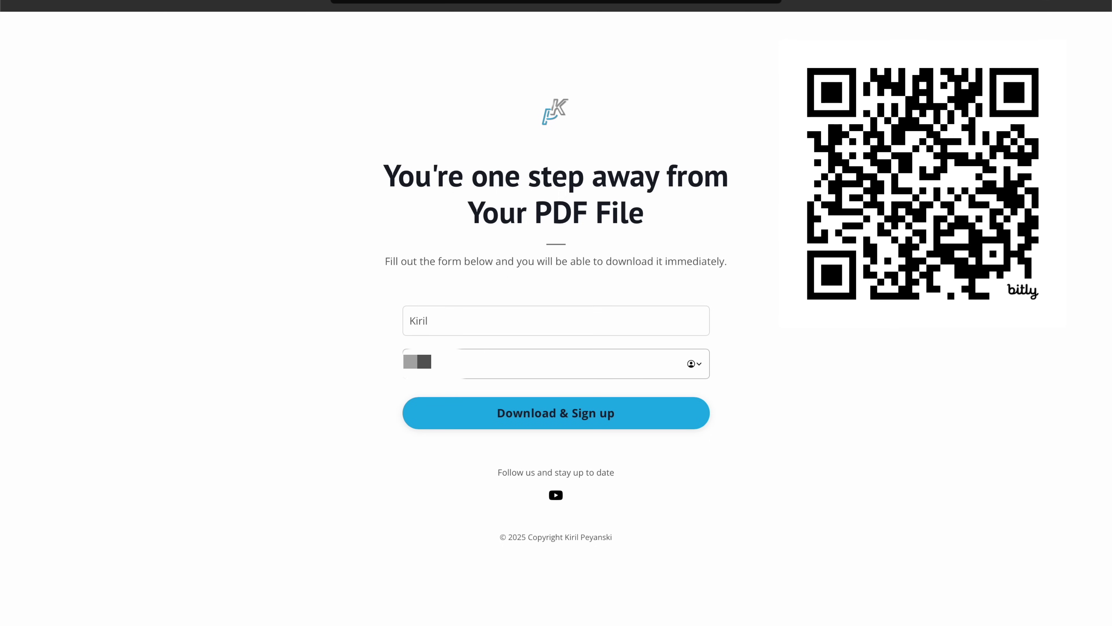
Submit the PDF guide signup form and open the confirmation email in Mail
left_click(529, 416)
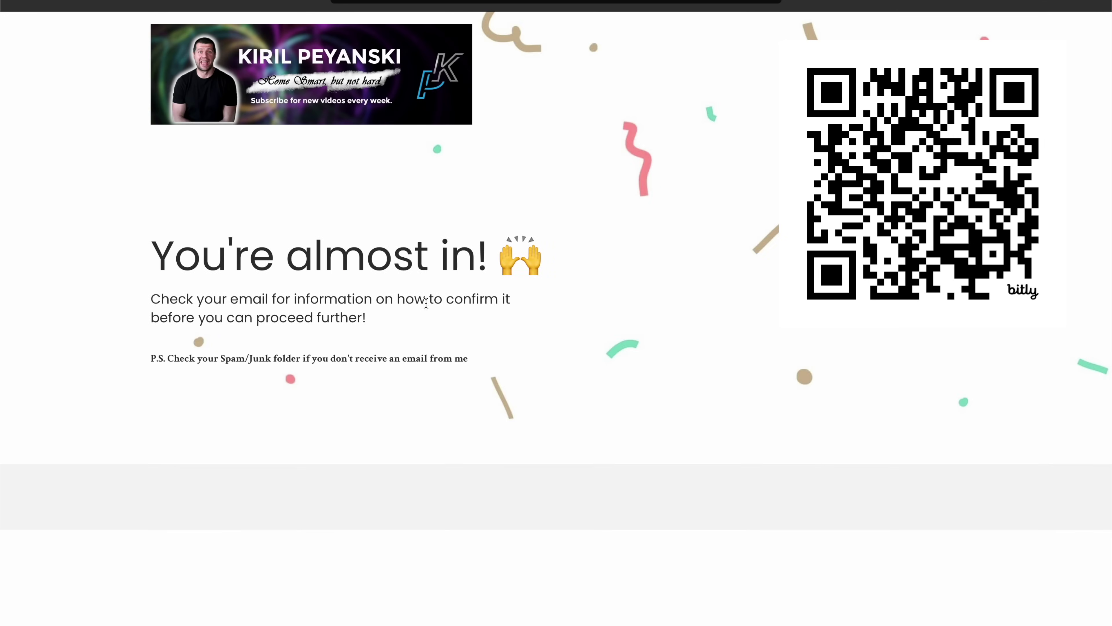
key("super+Tab")
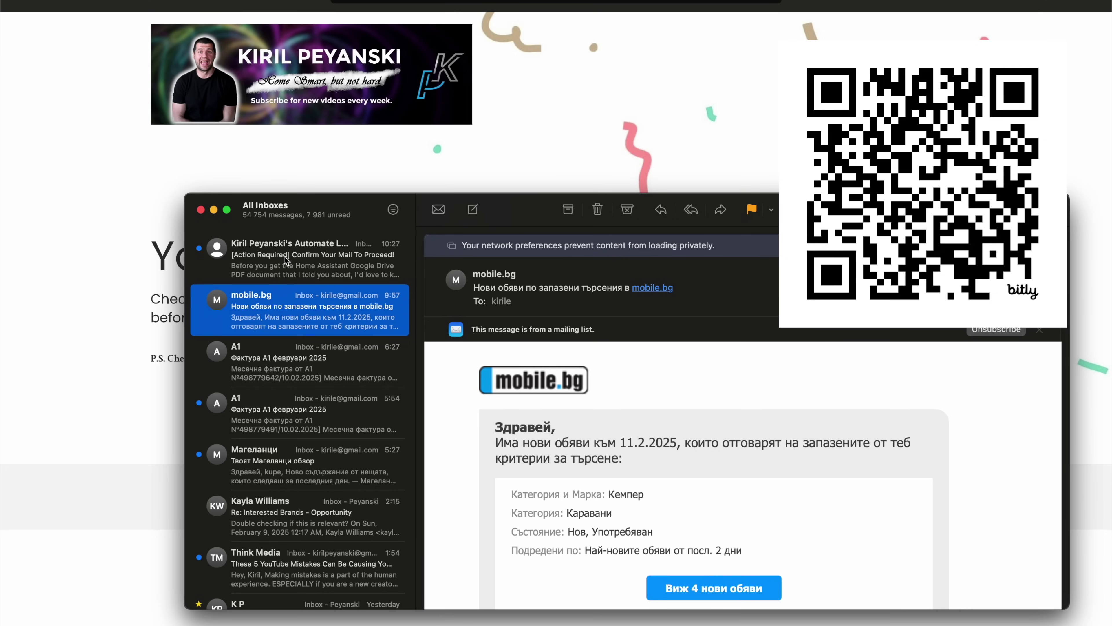
left_click(284, 256)
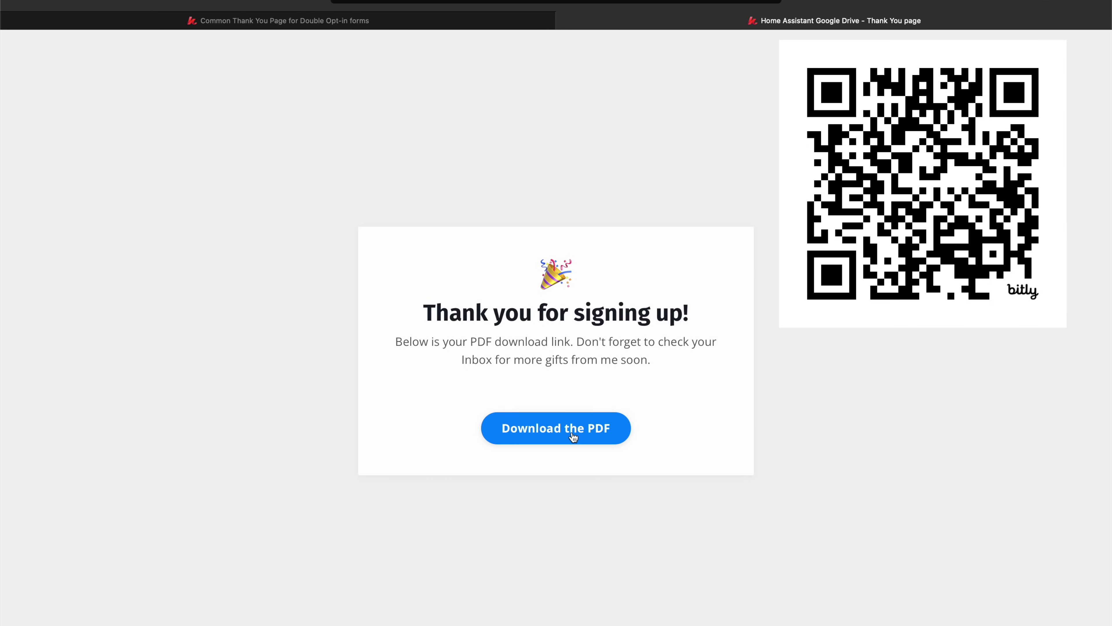
Open the Home Assistant Google Drive Integration PDF and scroll down to section 4
left_click(572, 431)
scroll(572, 431, "down", 10)
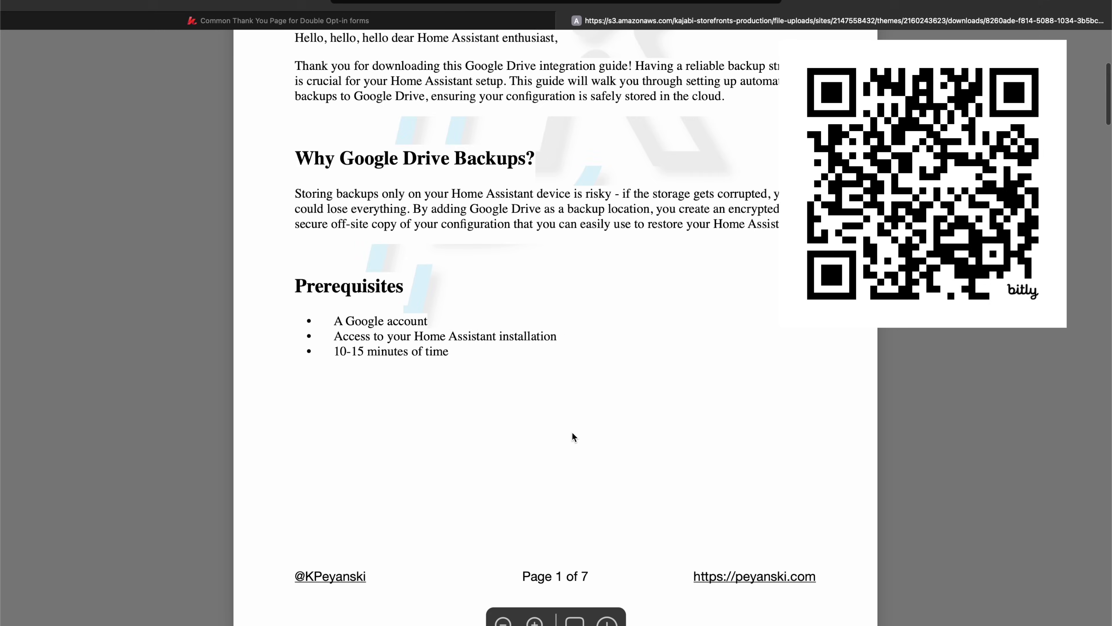
scroll(572, 436, "down", 20)
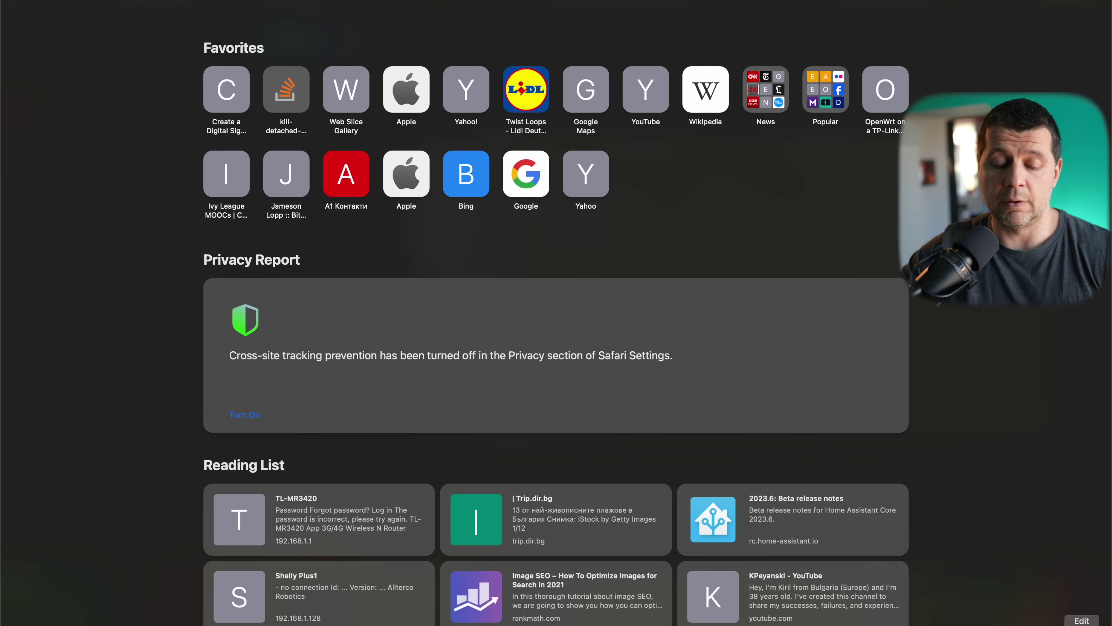
Load console.cloud.google.com from Safari's address bar
type("conso")
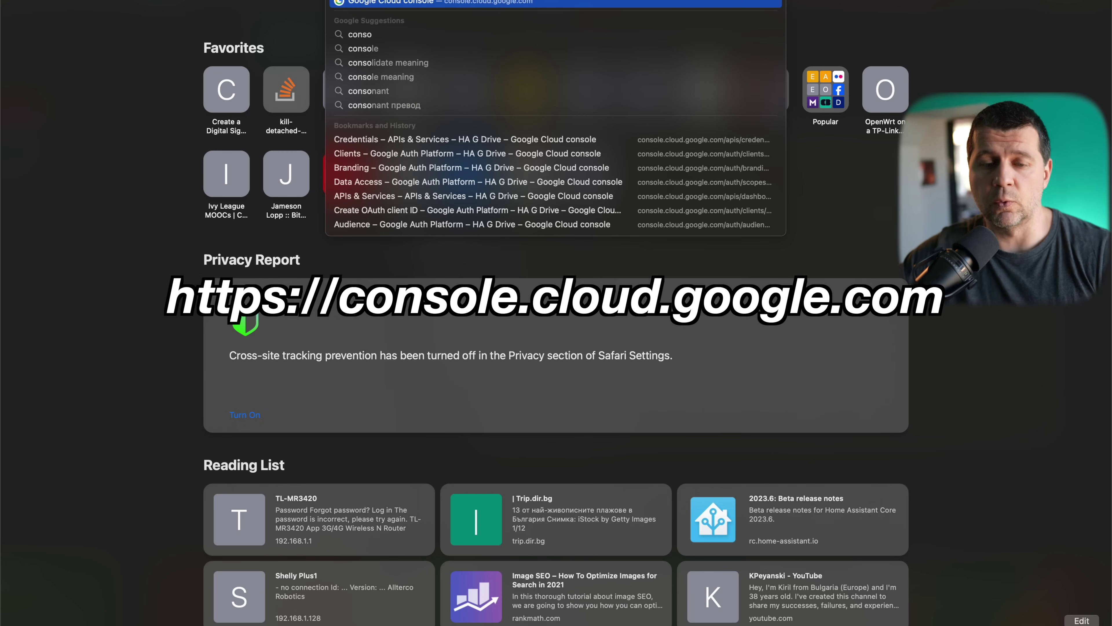
key("Return")
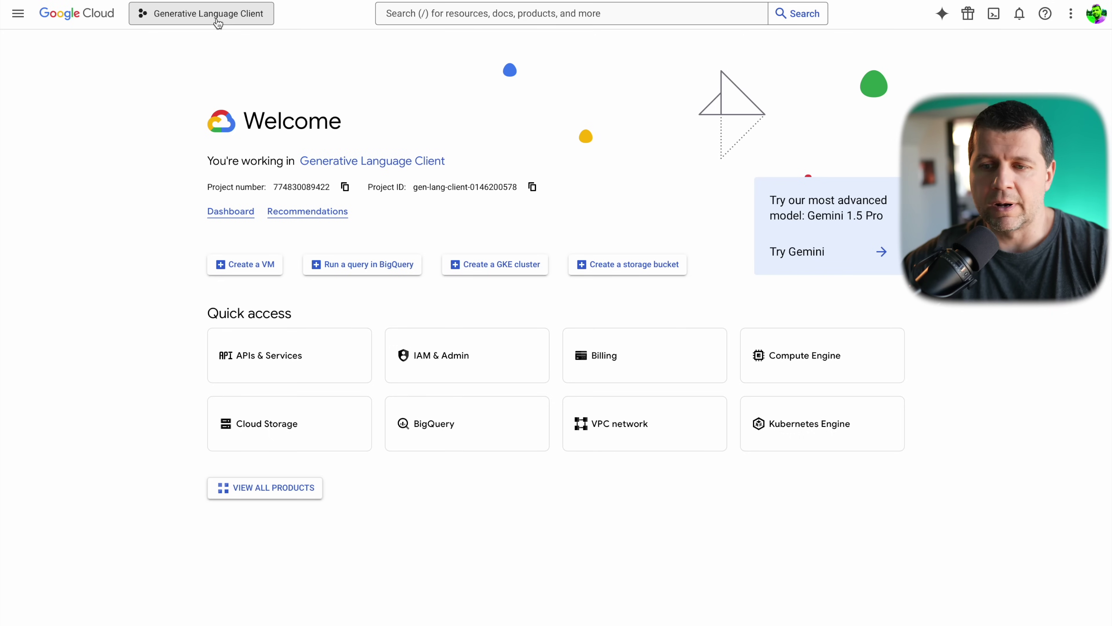
Create a Google Cloud project named 'HA Google Drive' with No organization as its location
left_click(199, 17)
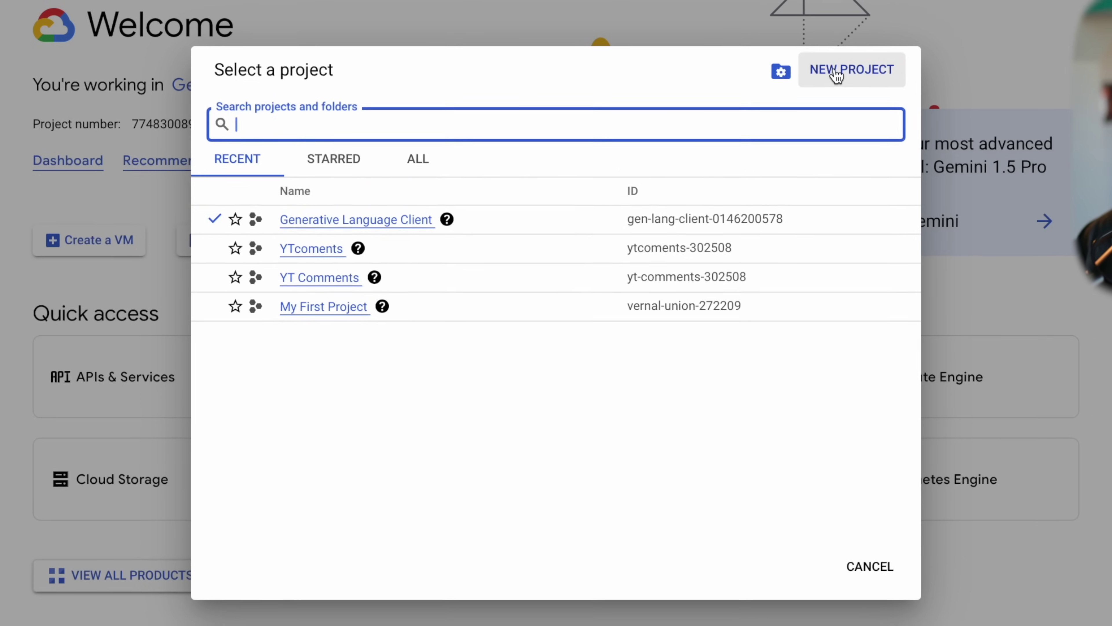
left_click(836, 75)
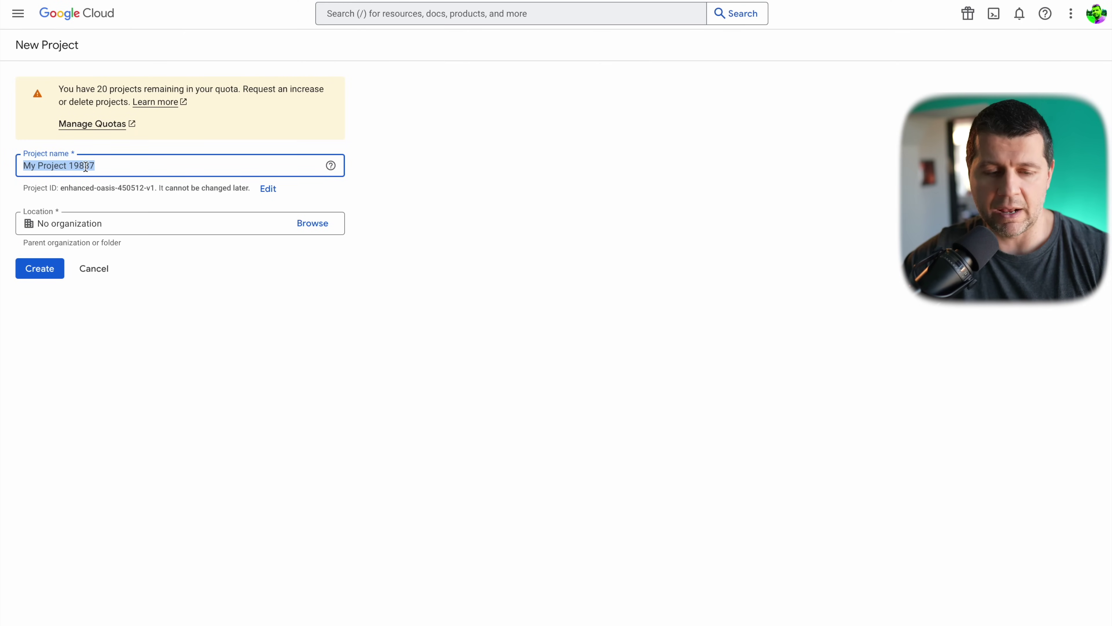
type("HA")
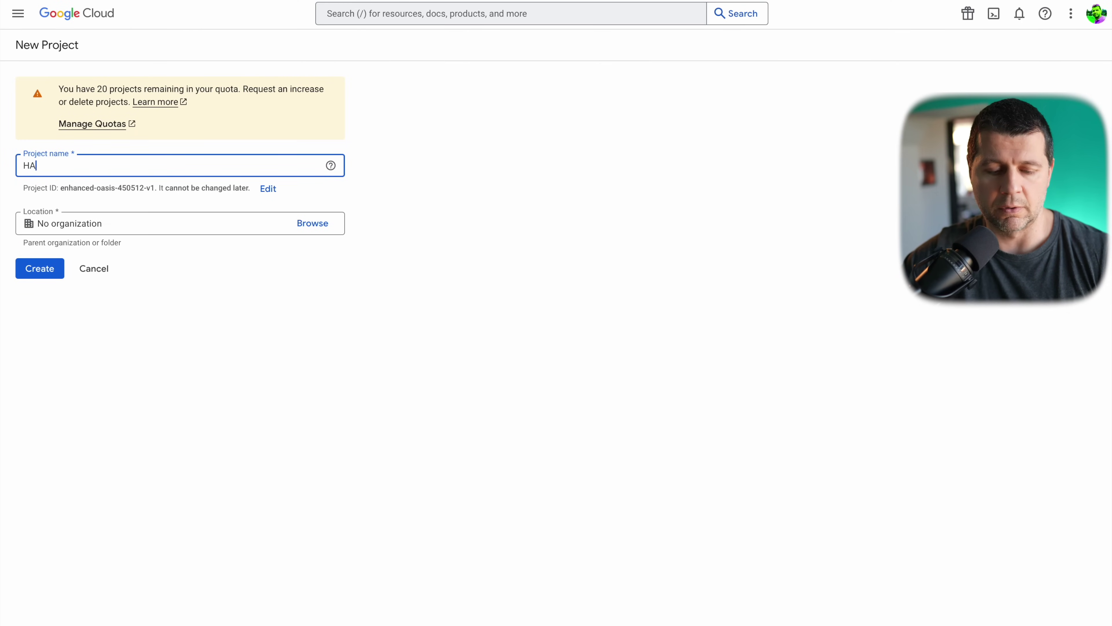
type(" Google Drive")
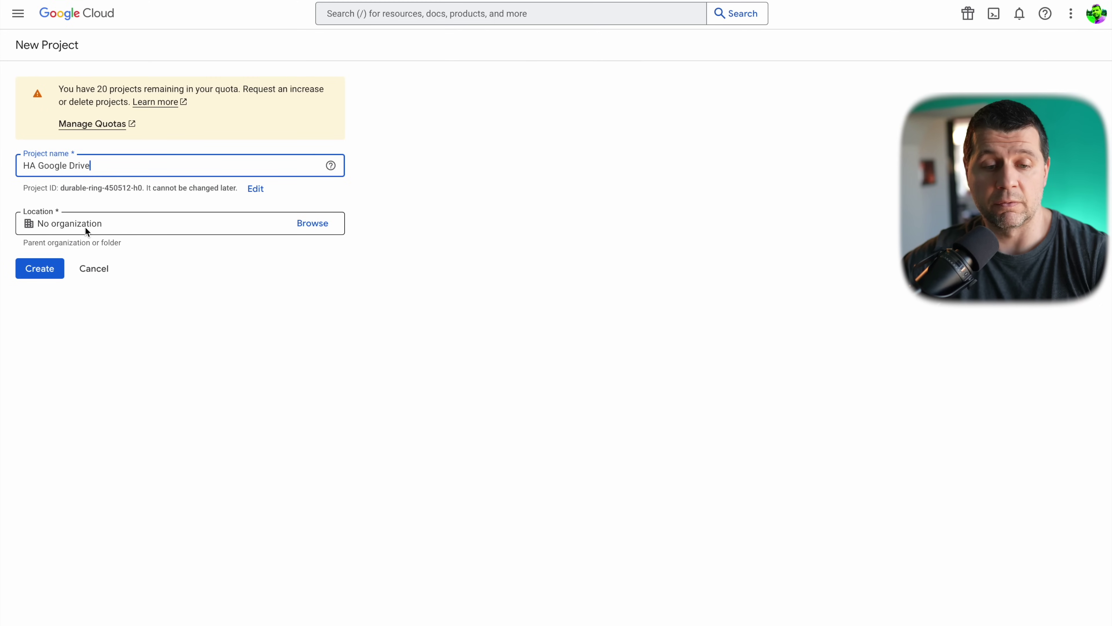
left_click(319, 226)
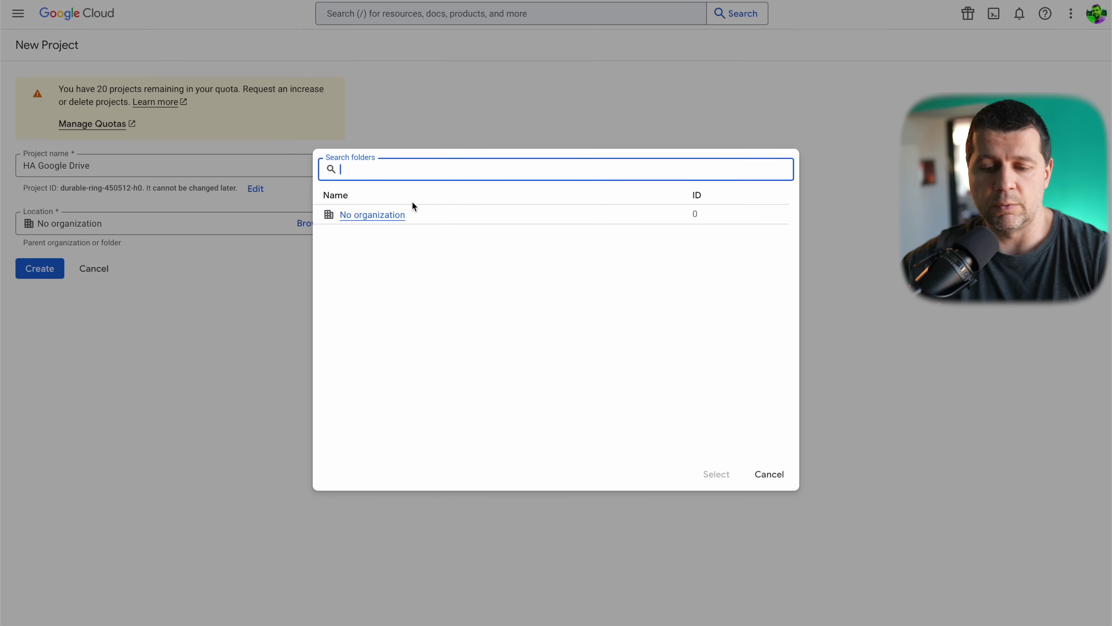
left_click(777, 476)
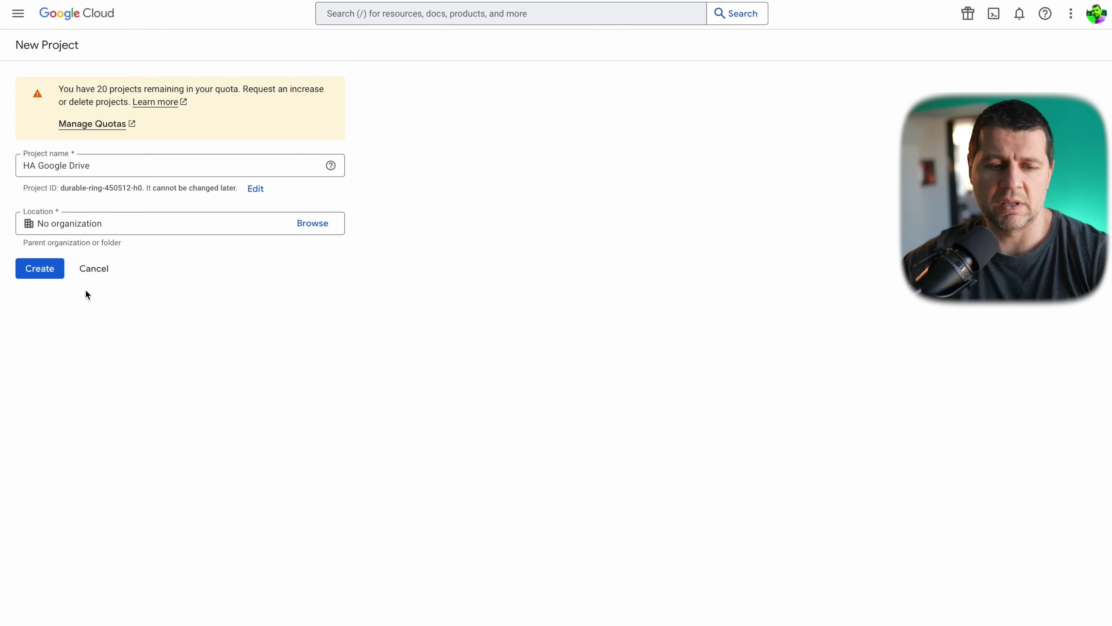
left_click(40, 268)
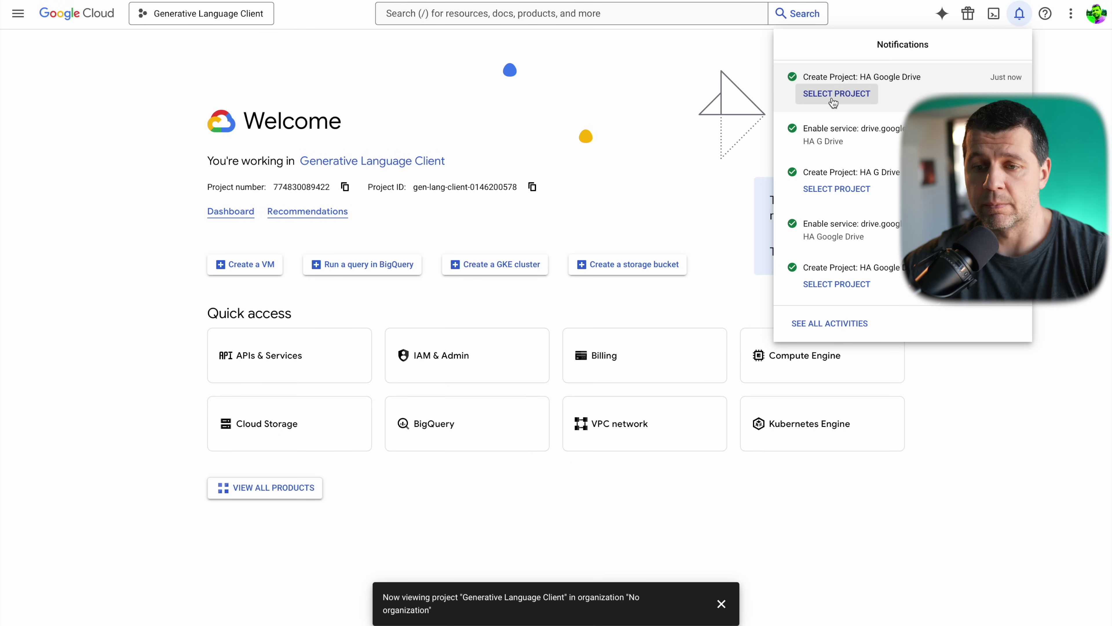
Dismiss the notifications and select HA Google Drive in the project picker
left_click(238, 21)
left_click(227, 18)
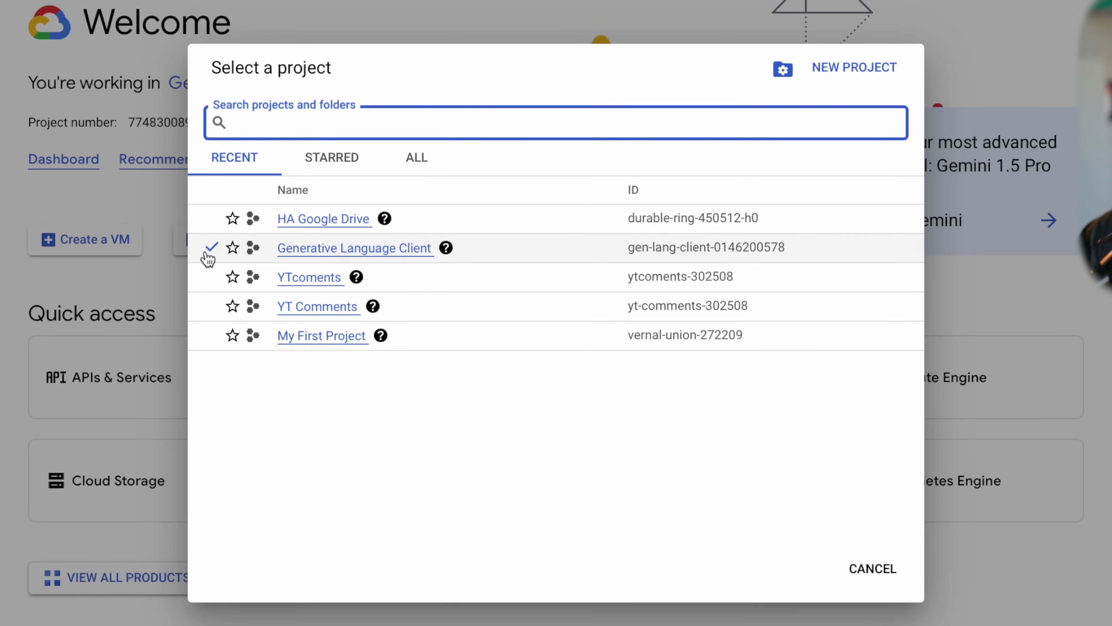
left_click(309, 219)
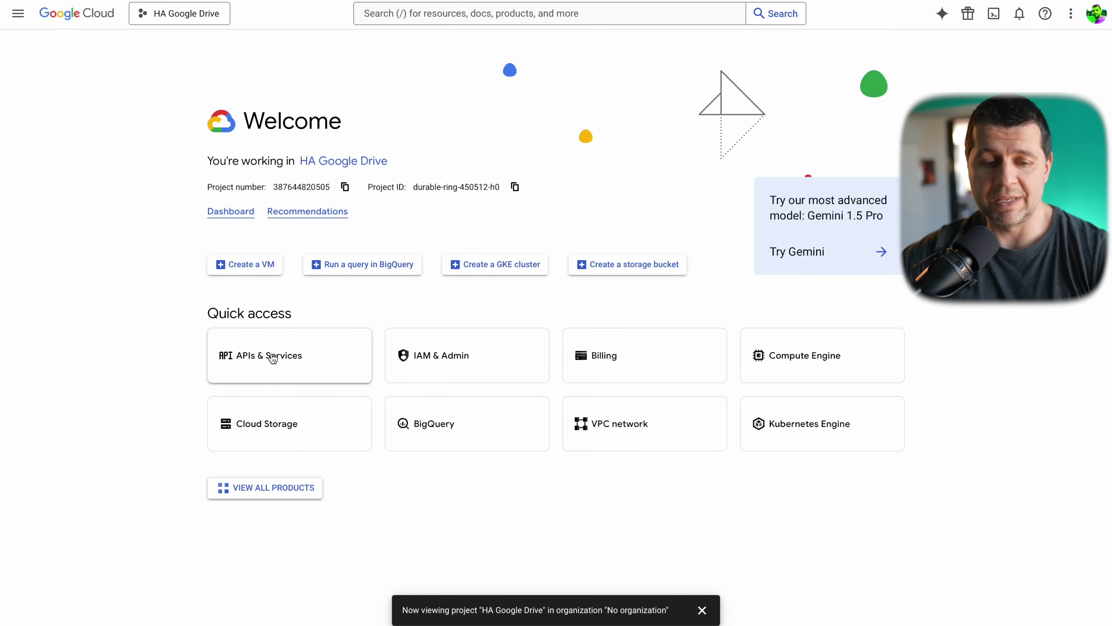
Find Google Drive API in the APIs & Services library and enable it
left_click(281, 358)
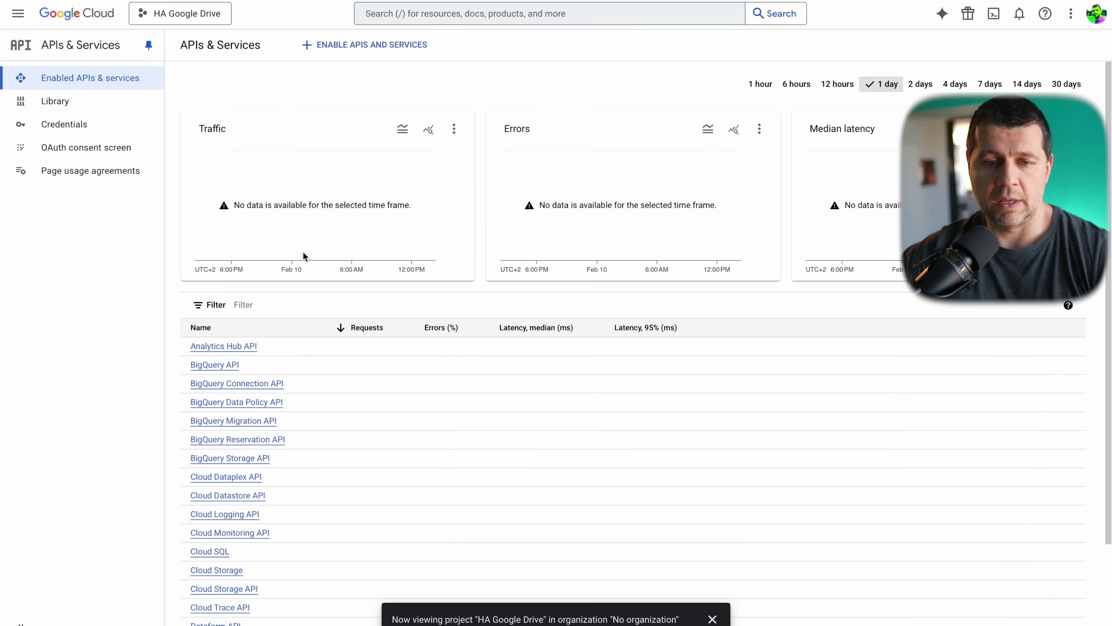
left_click(367, 46)
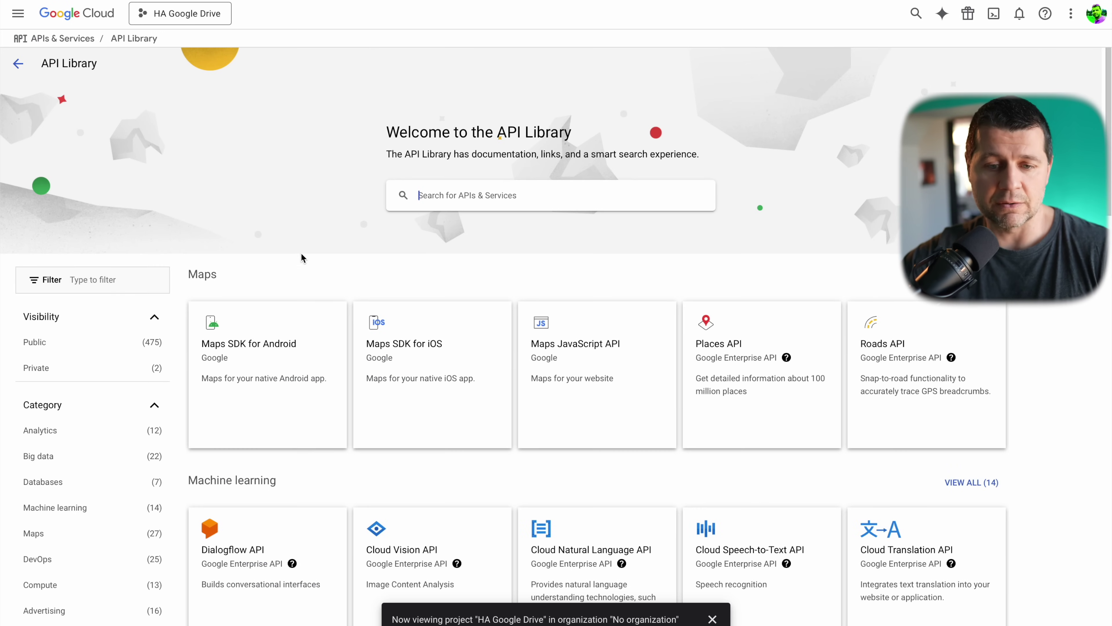
scroll(301, 258, "down", 1)
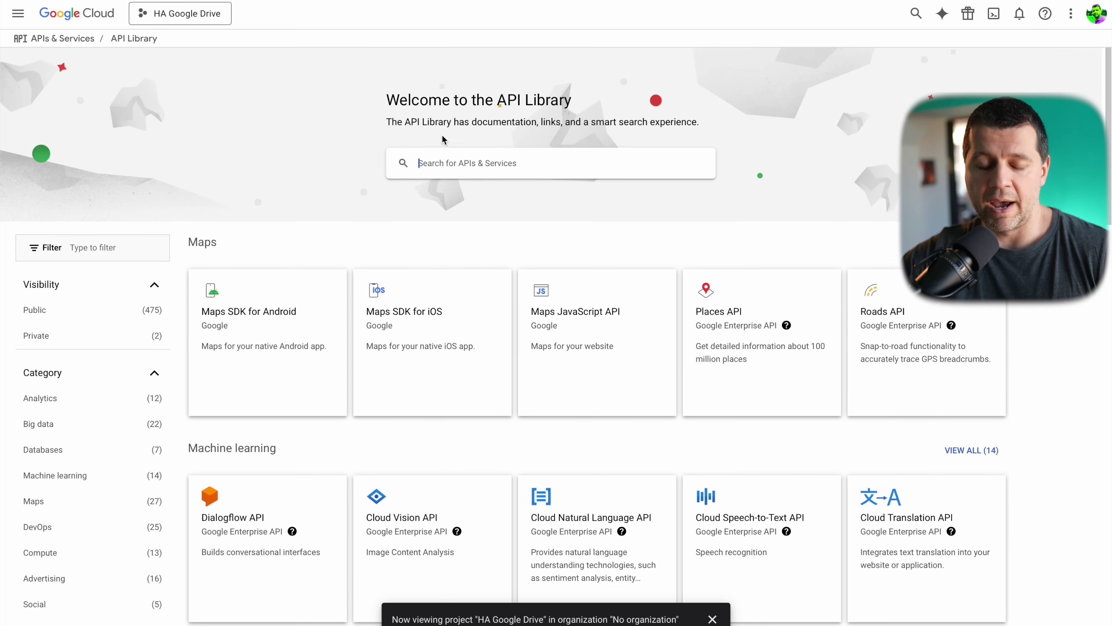
scroll(443, 159, "down", 10)
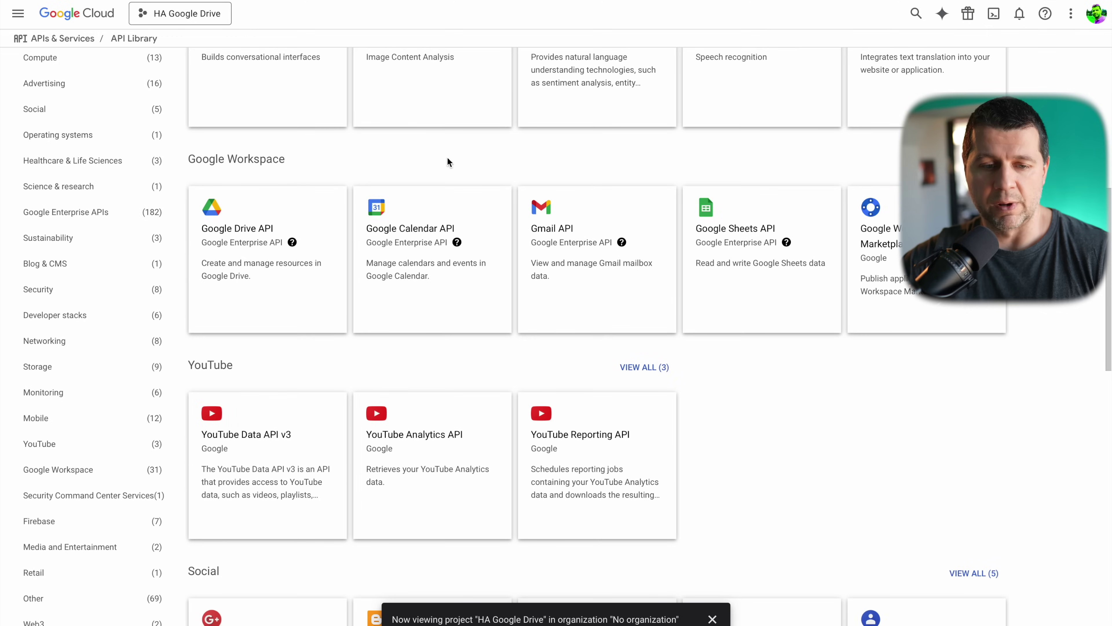
left_click(235, 236)
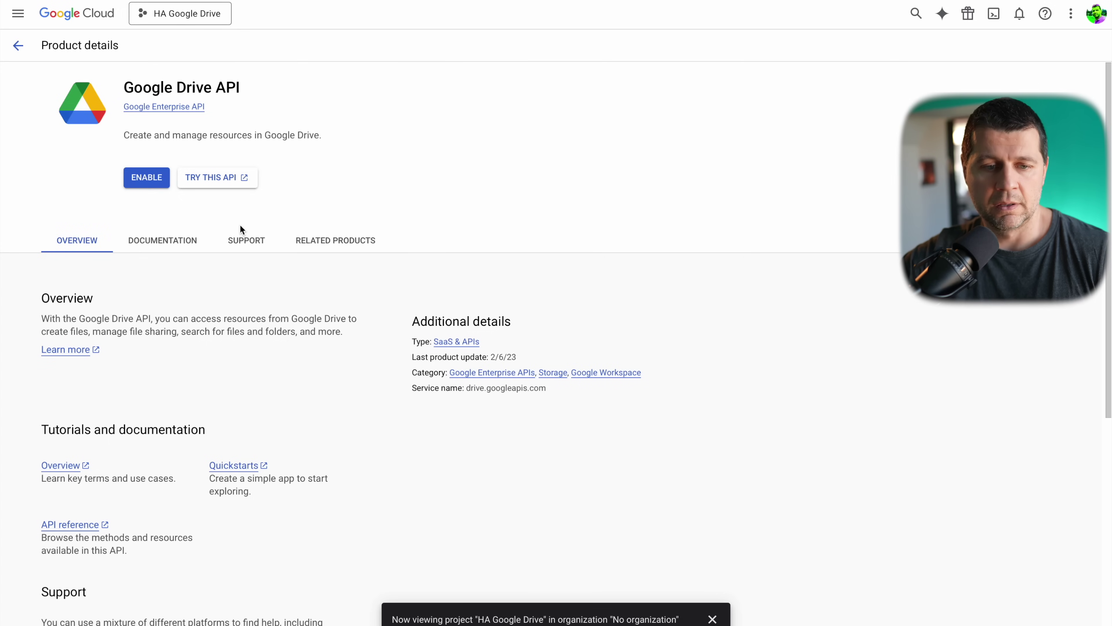
left_click(143, 178)
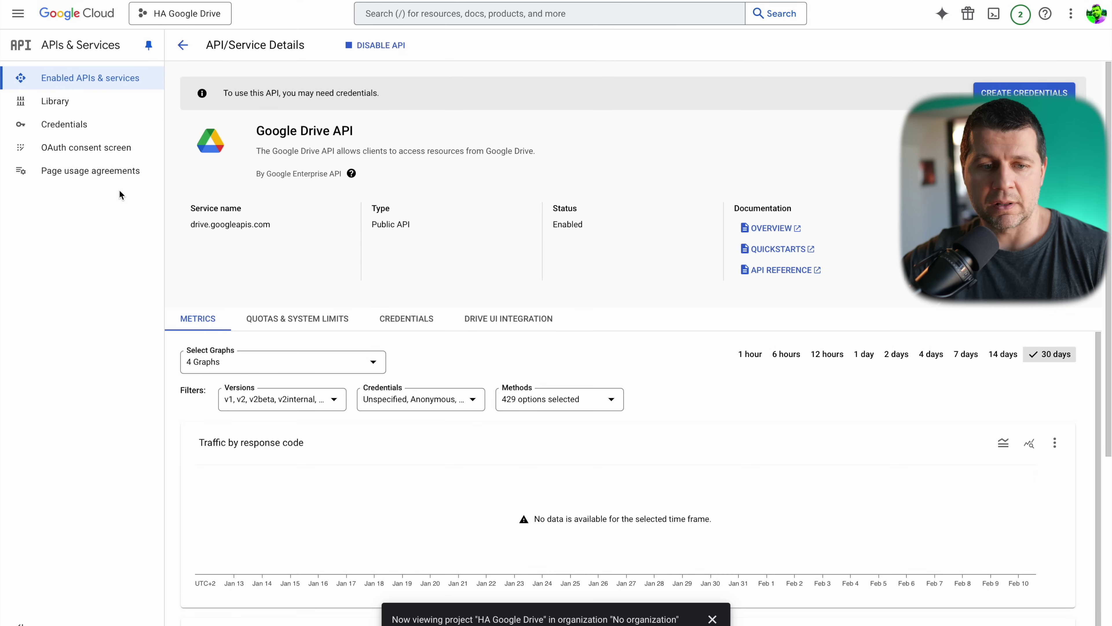
left_click(76, 152)
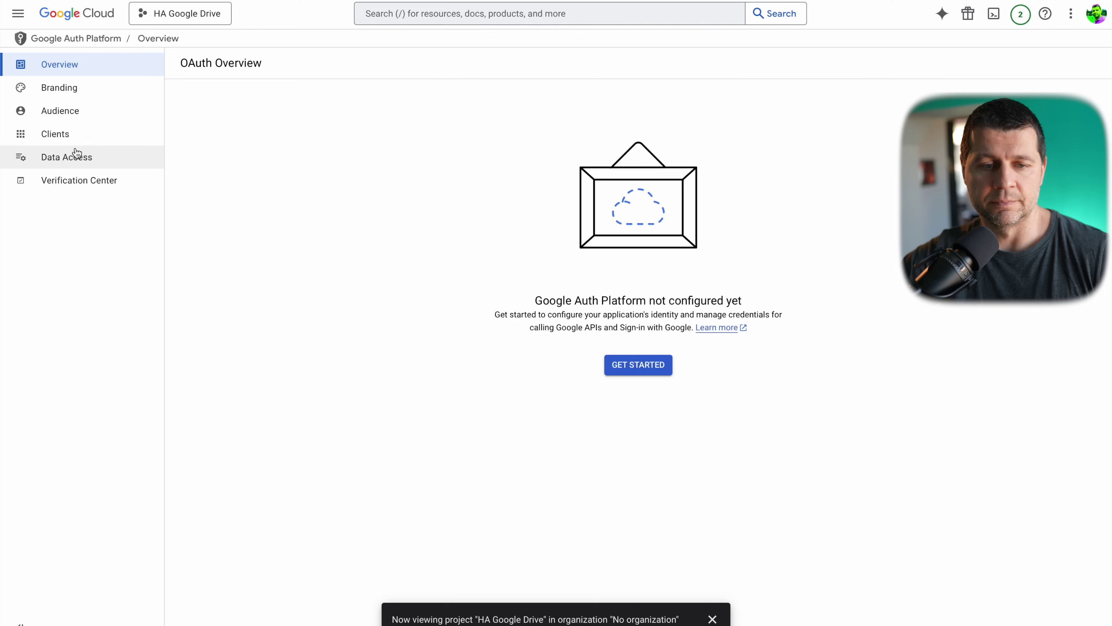
Name the OAuth app 'HA GDrive' and choose the account's address as support email
left_click(637, 371)
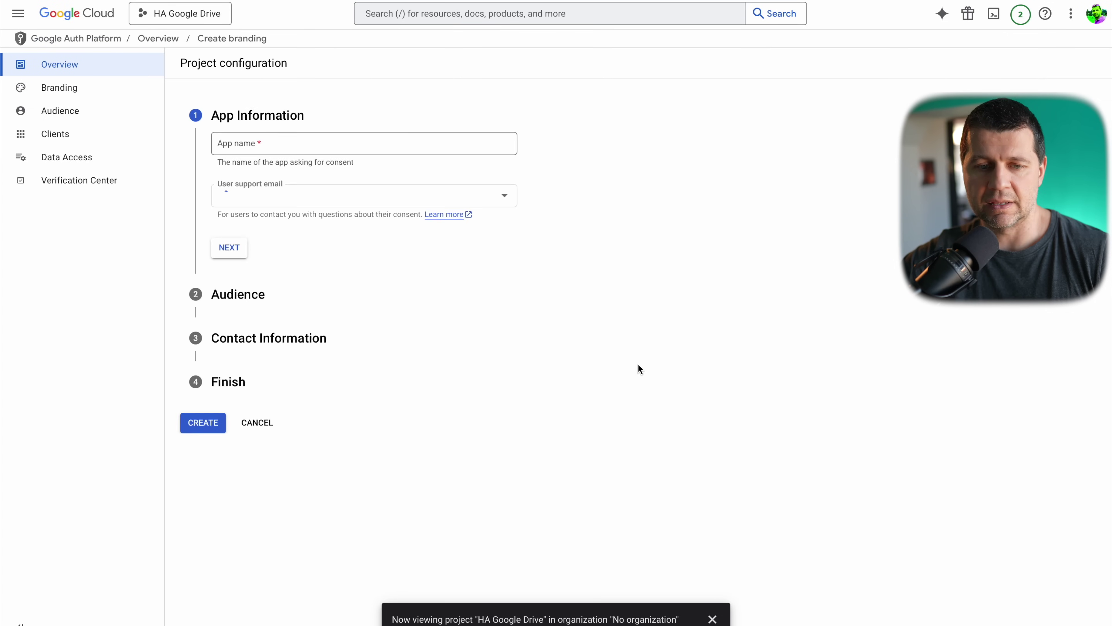
left_click(263, 148)
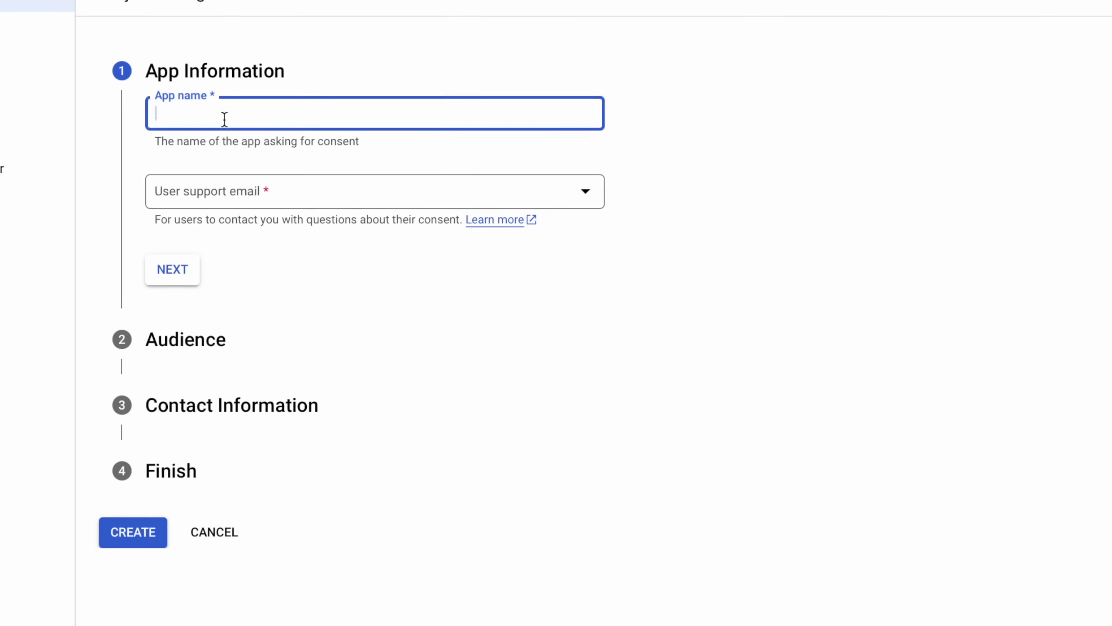
type("H")
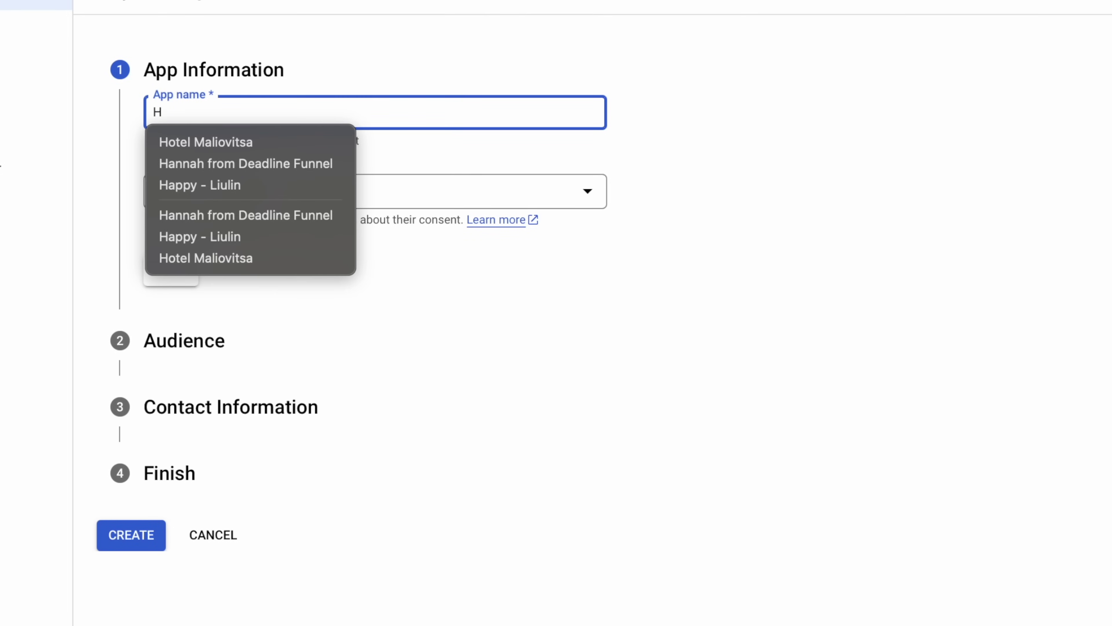
type("A GDrive")
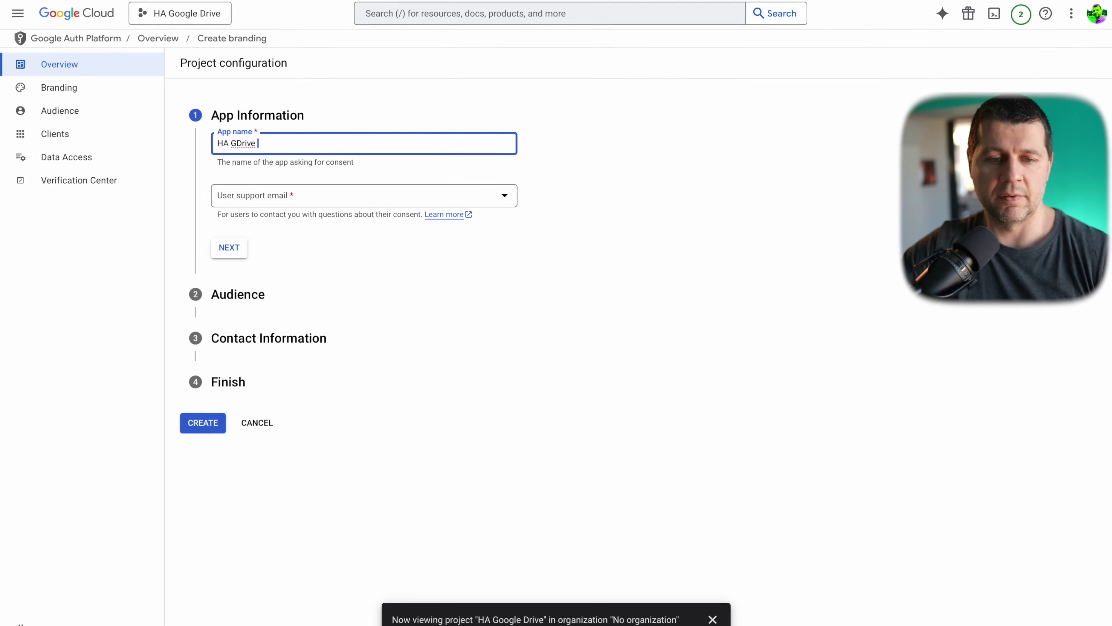
left_click(231, 194)
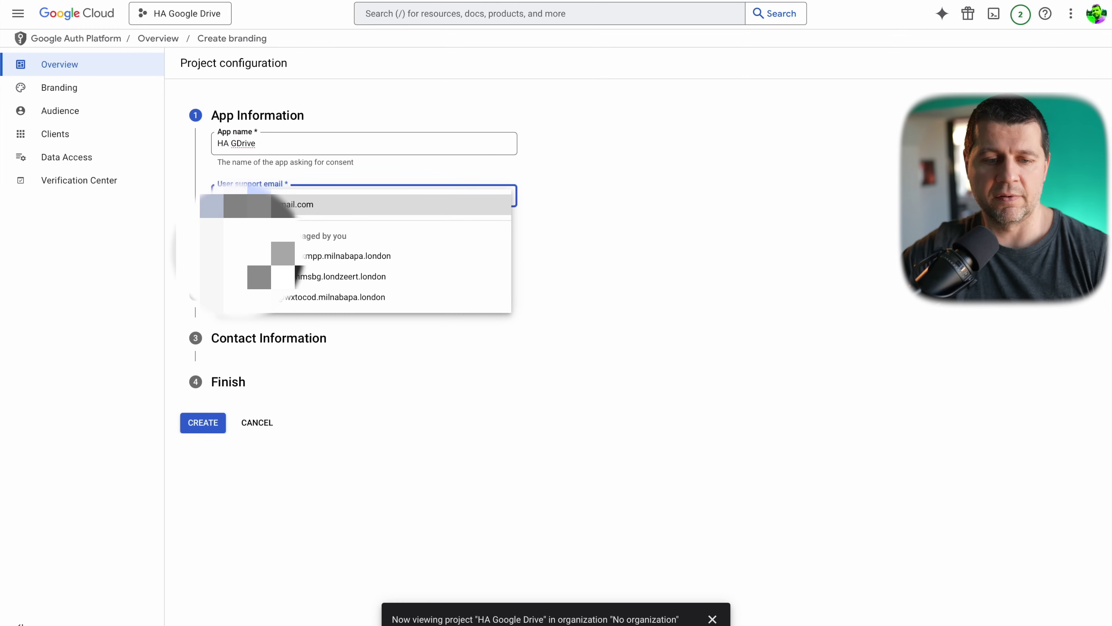
left_click(231, 204)
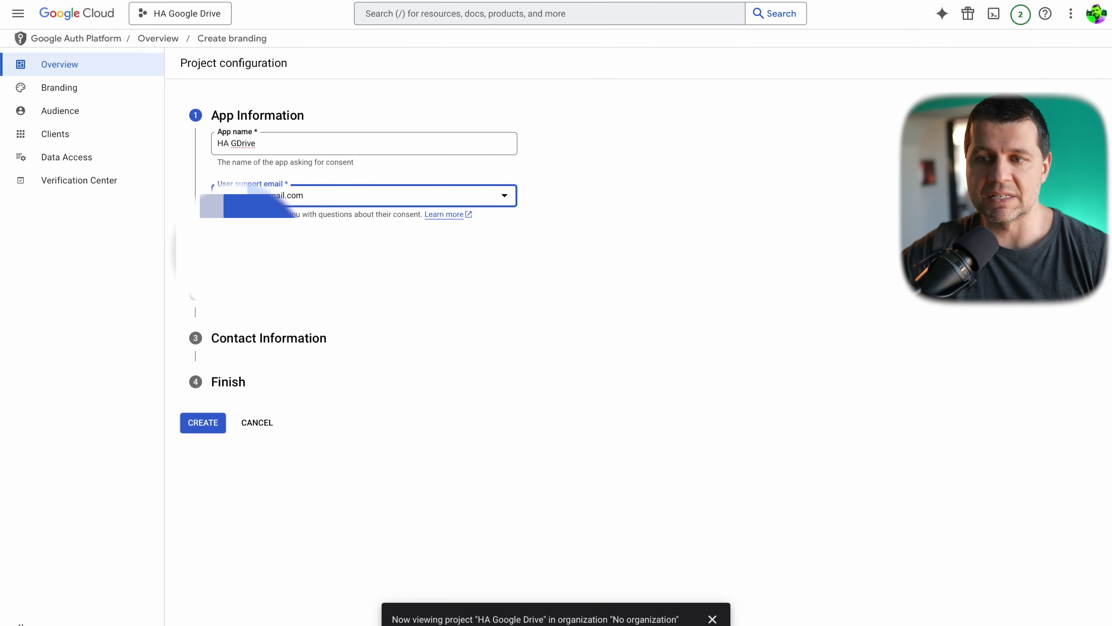
left_click(231, 252)
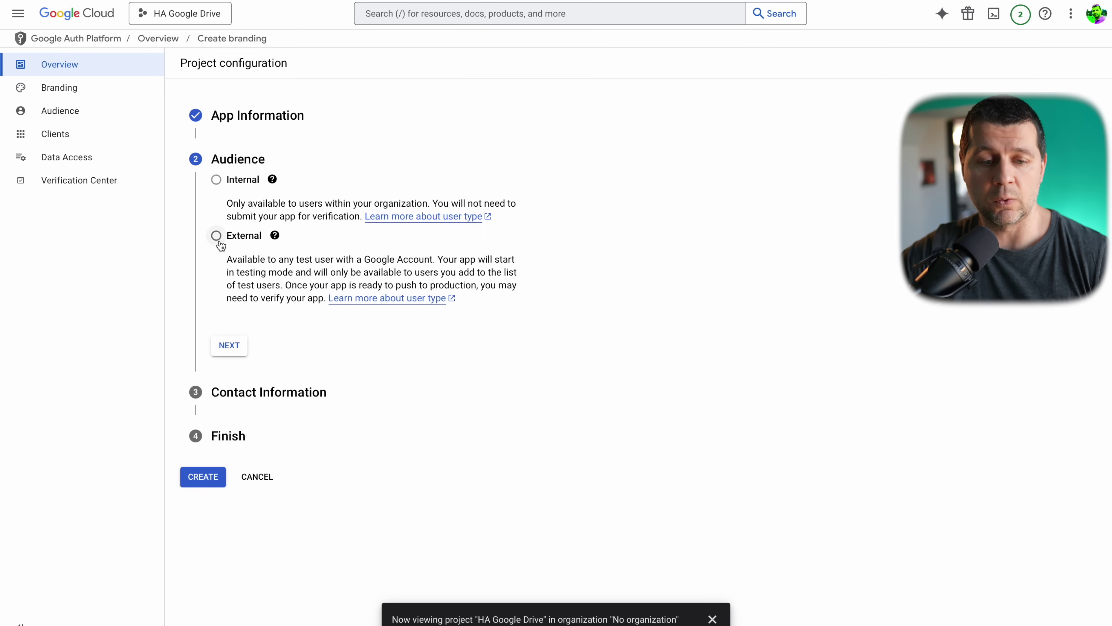
Choose the External audience, add the contact email, accept the data policy, and create
left_click(222, 344)
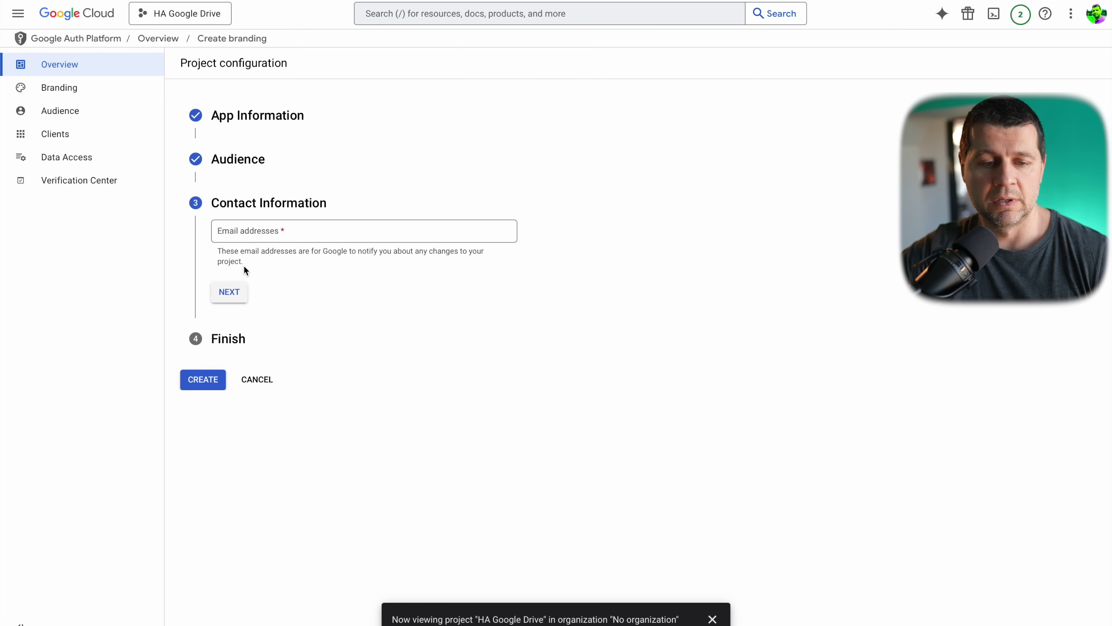
left_click(260, 234)
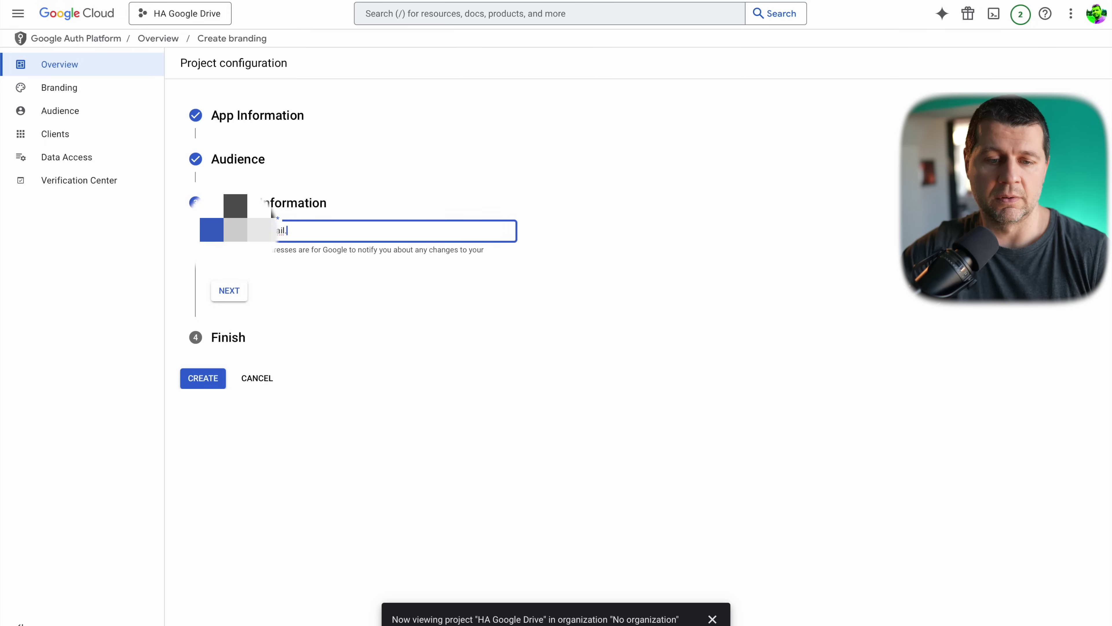
left_click(229, 290)
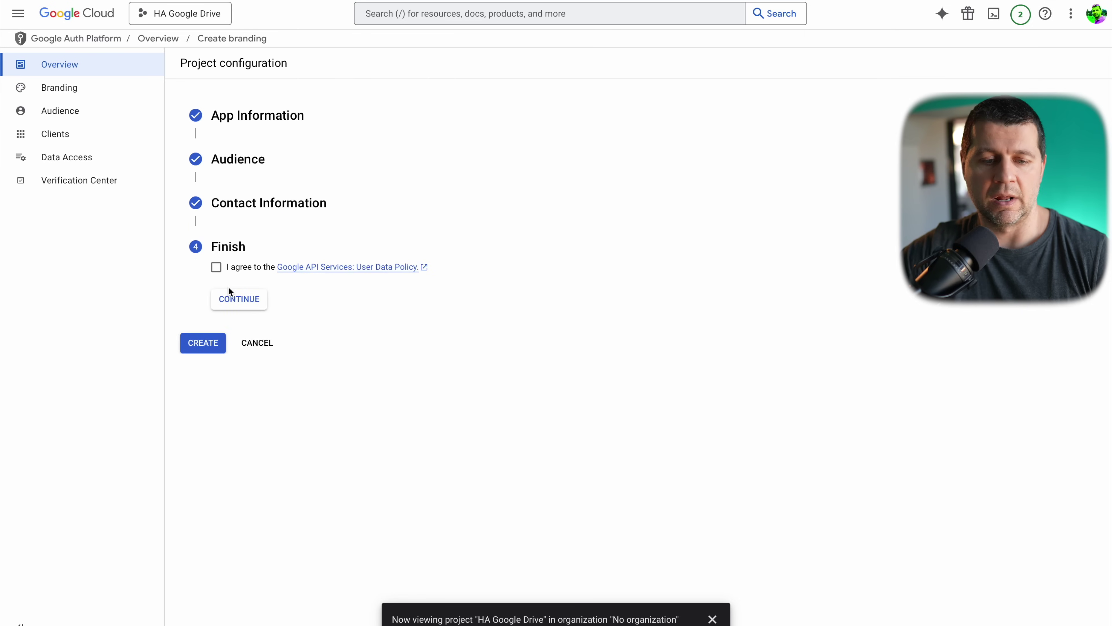
left_click(216, 268)
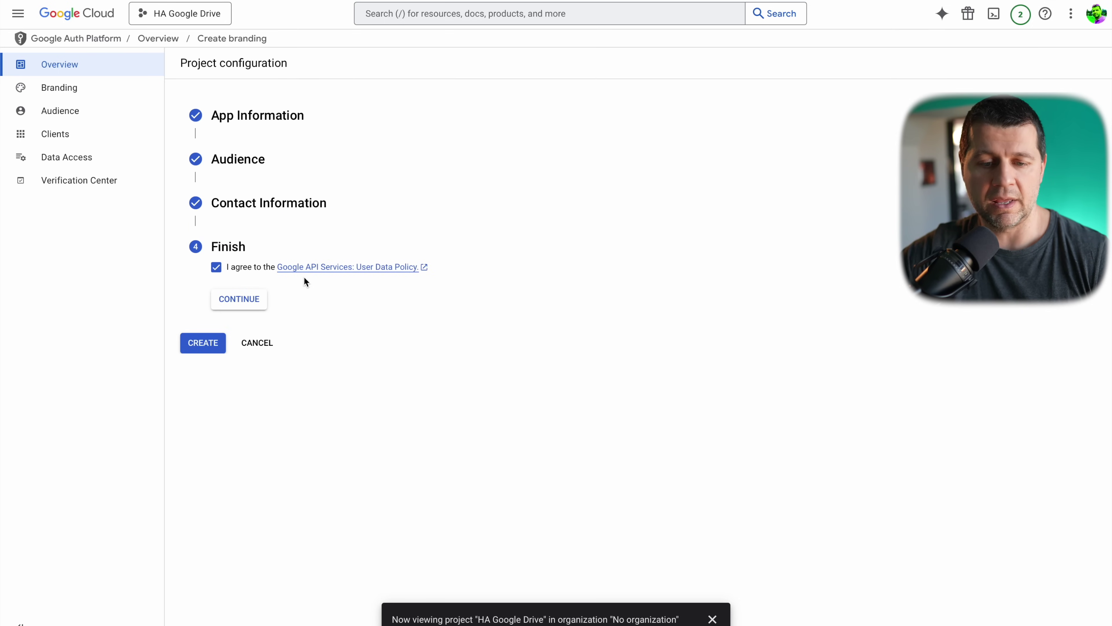
left_click(250, 298)
left_click(199, 287)
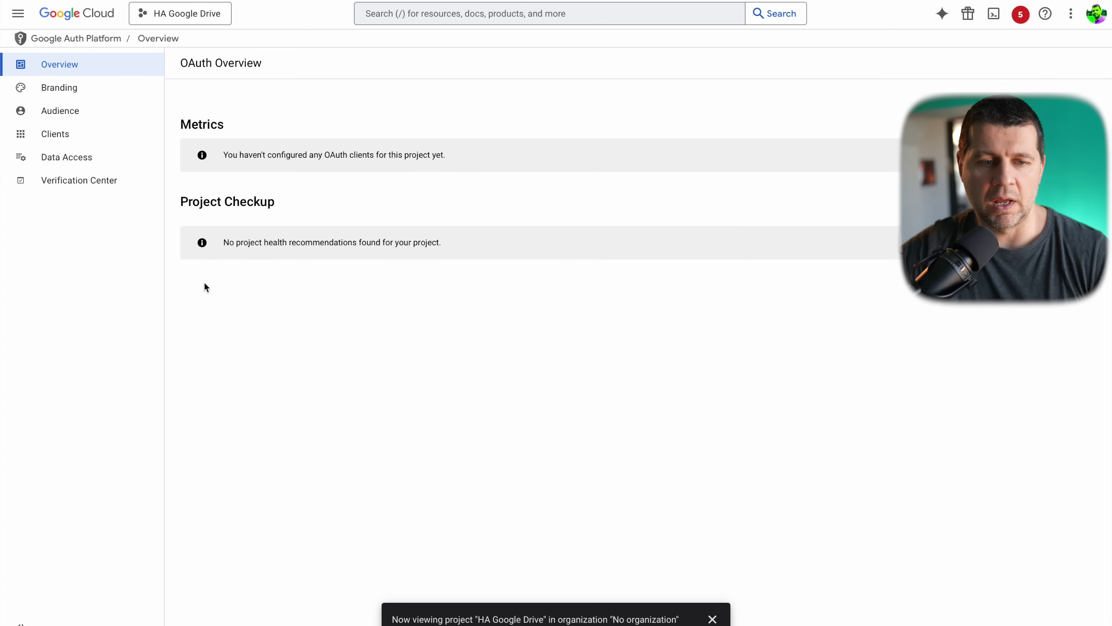
left_click(80, 115)
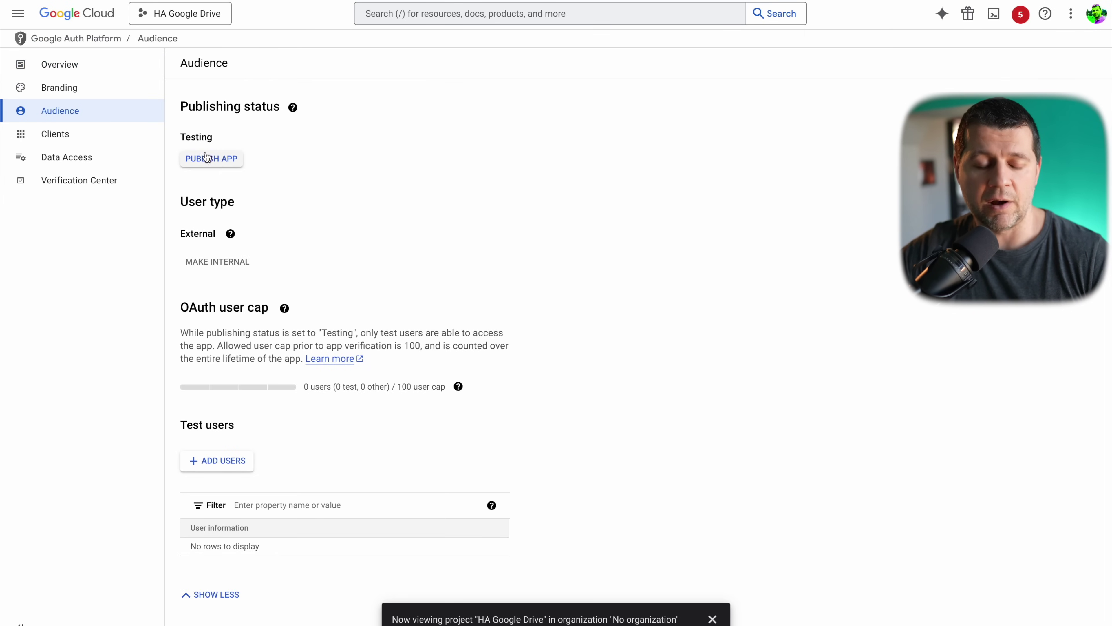
Publish the app and confirm pushing it to In production status
left_click(214, 167)
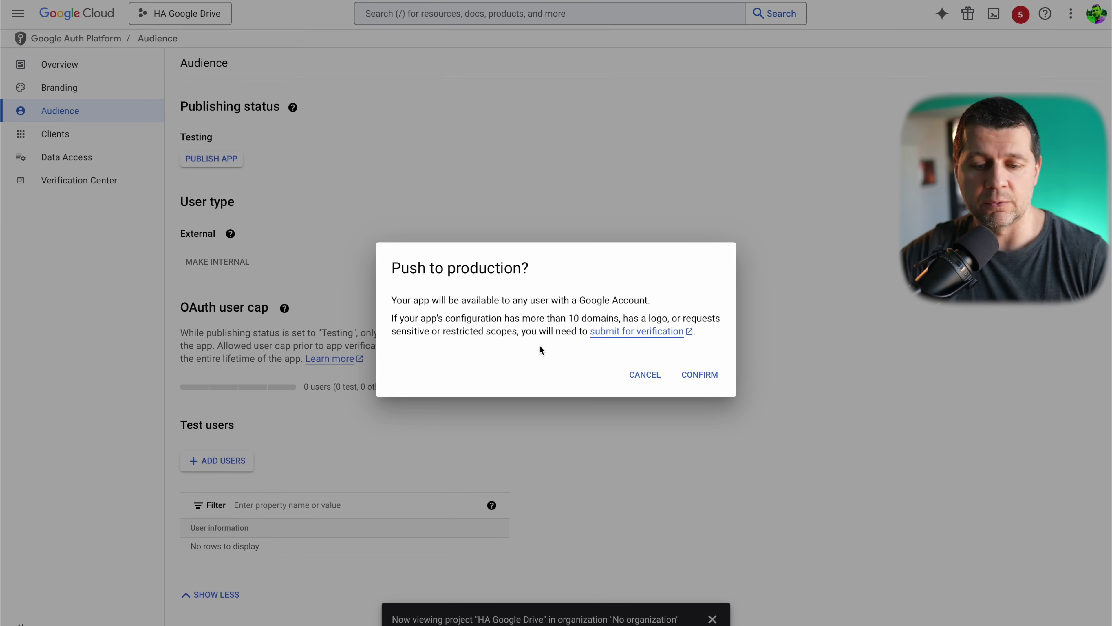
left_click(703, 377)
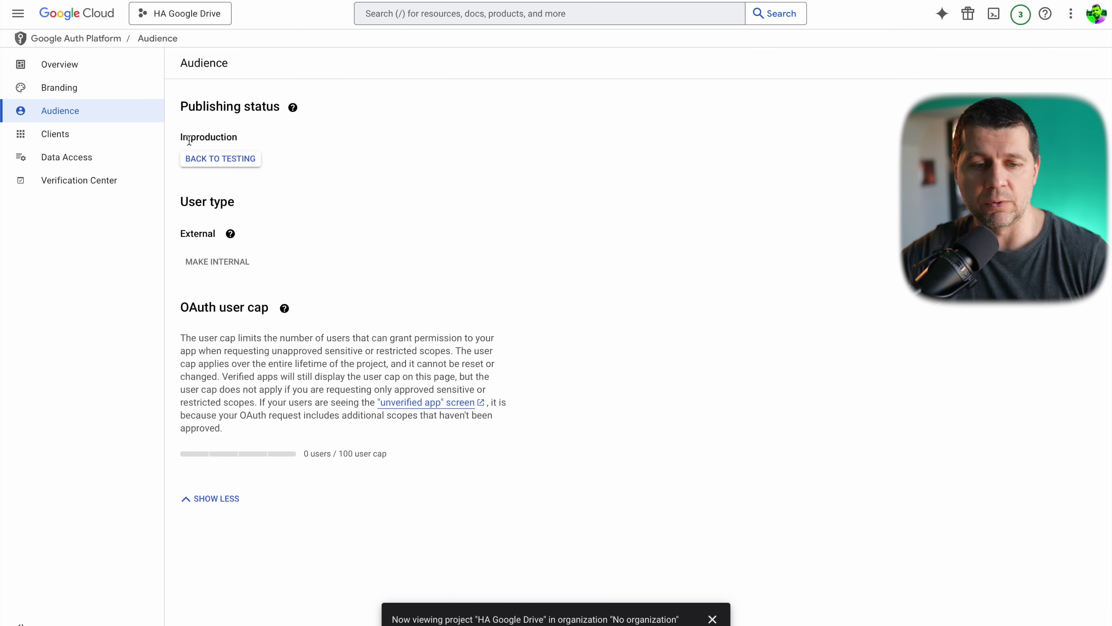
left_click_drag(242, 137, 179, 132)
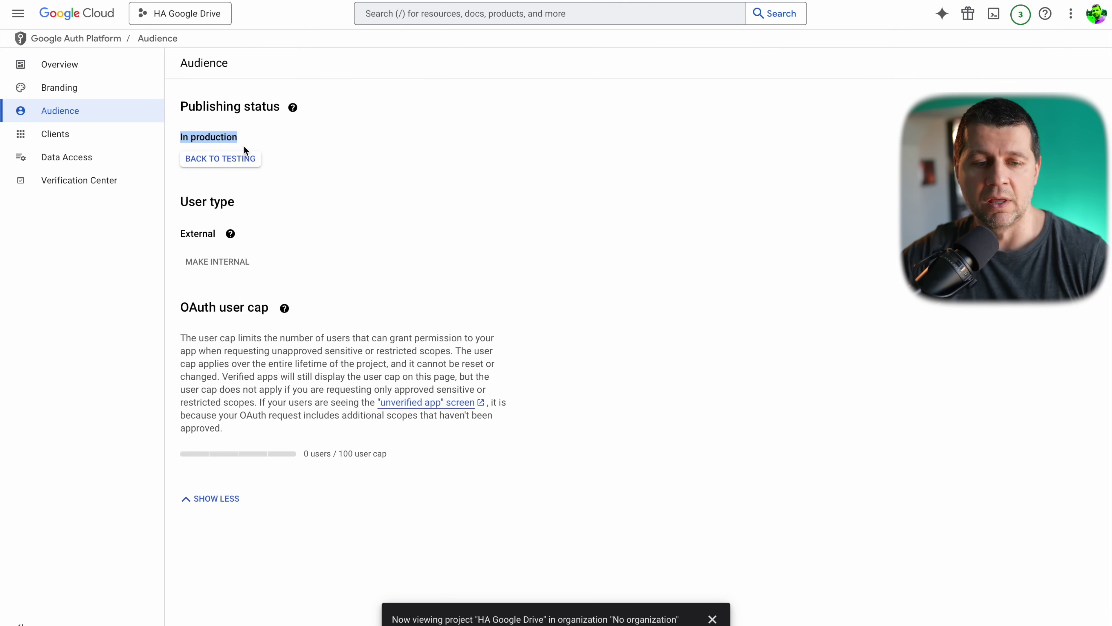
left_click(83, 115)
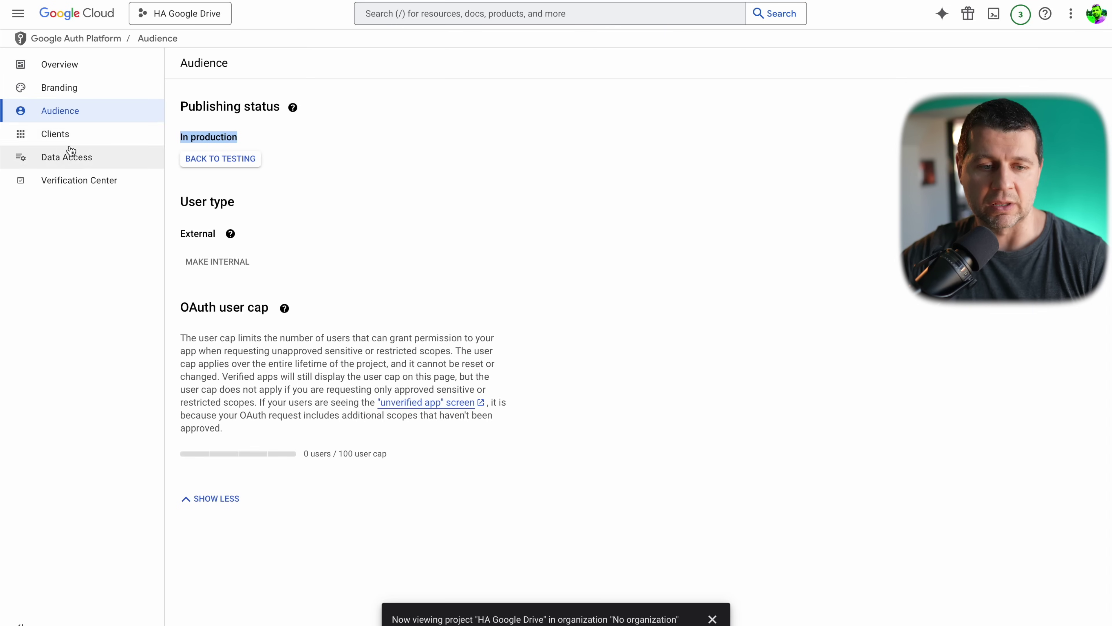
left_click(17, 18)
On the Credentials page, start a new OAuth client ID with Web application type
mouse_move(100, 192)
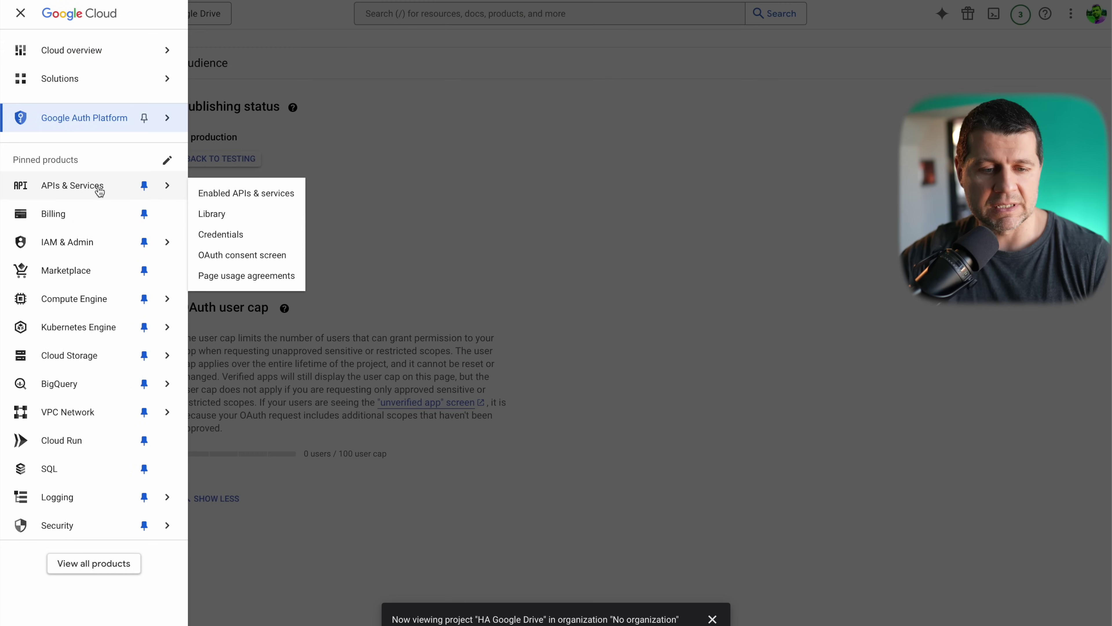
left_click(234, 236)
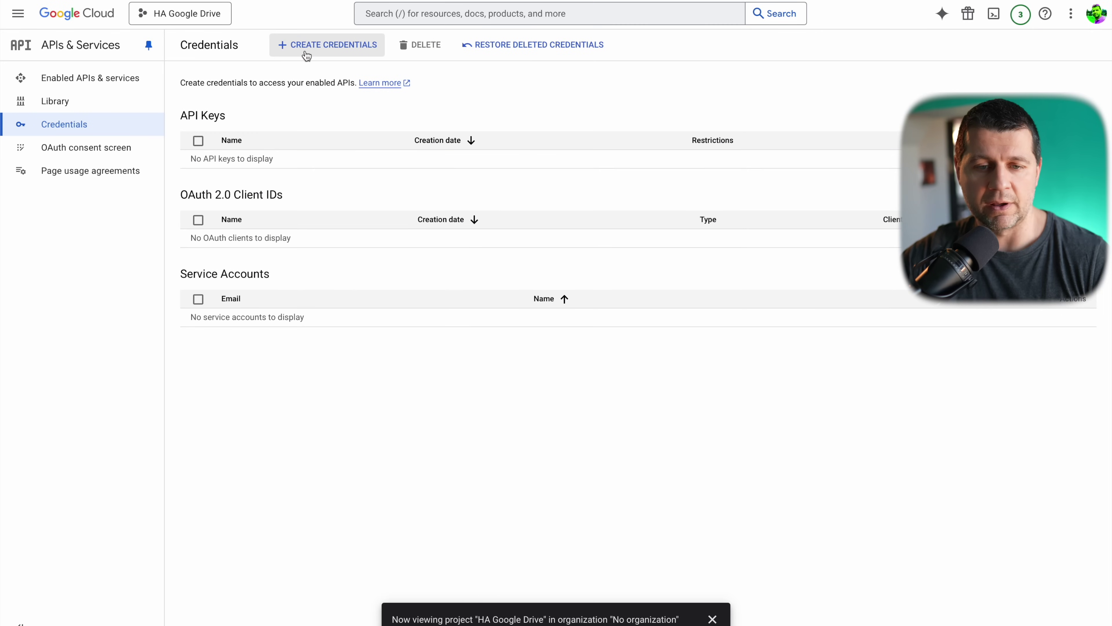
left_click(306, 55)
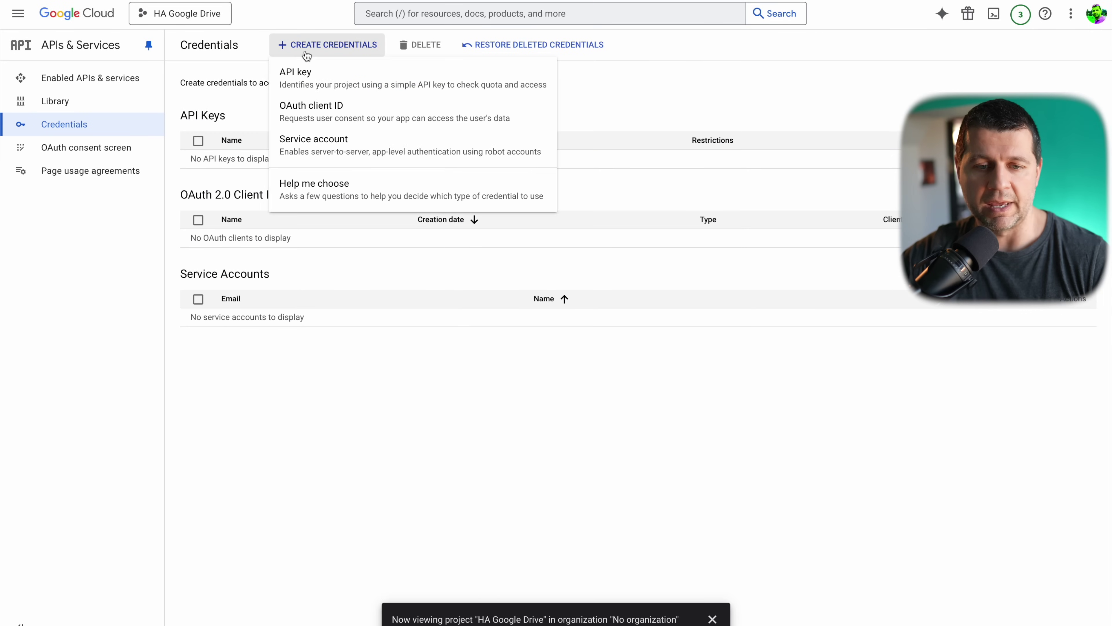
left_click(316, 121)
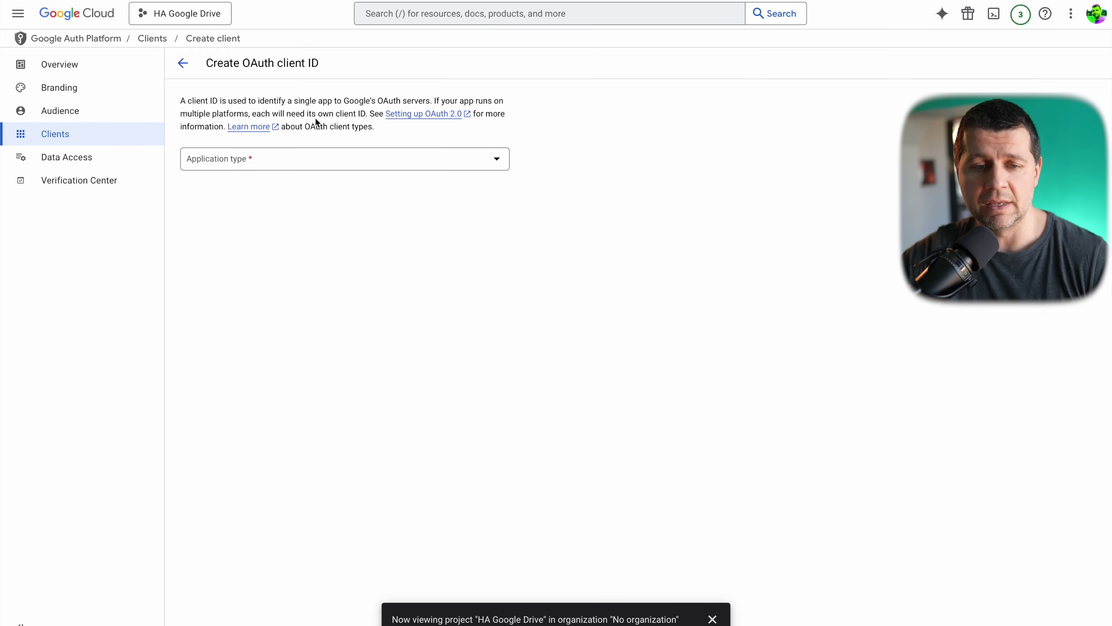
left_click(316, 164)
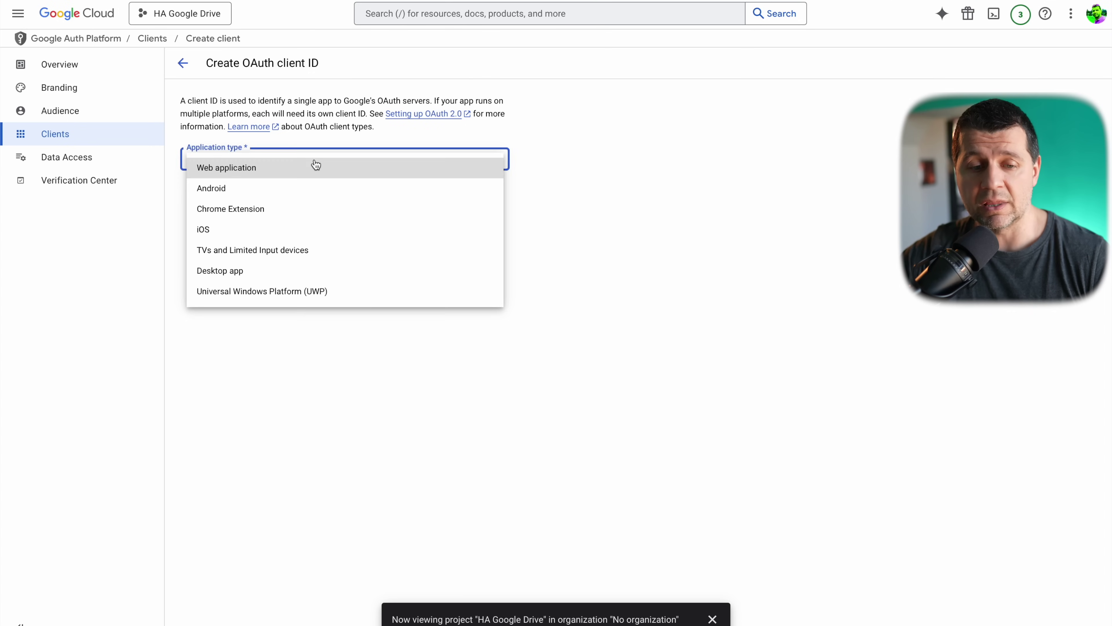
left_click(269, 173)
triple_click(239, 195)
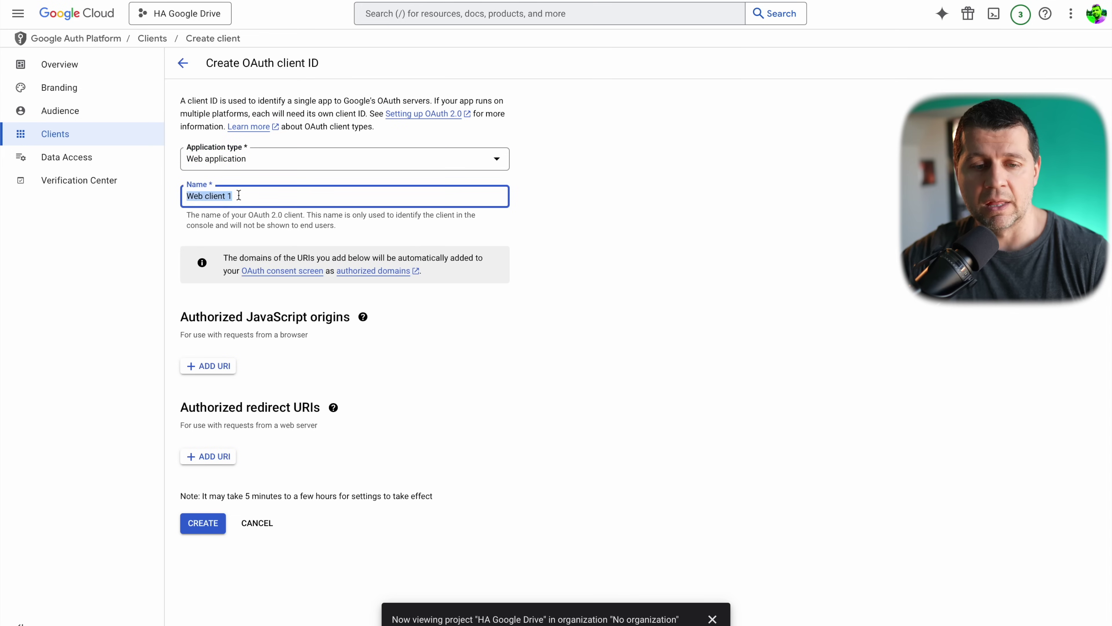
type("HA Gdriv")
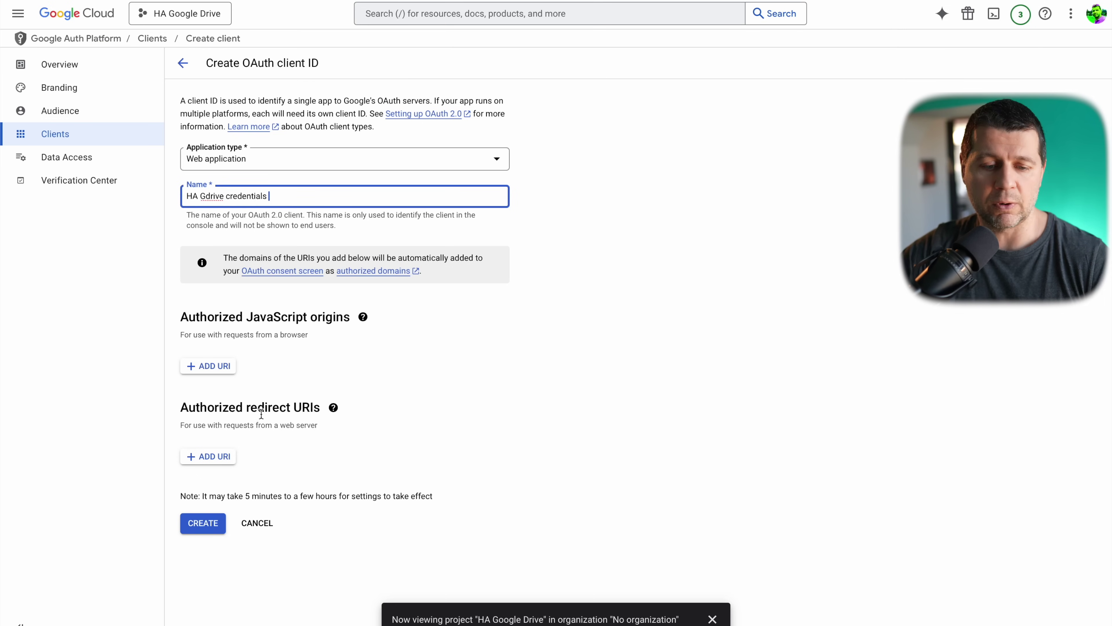
left_click(217, 458)
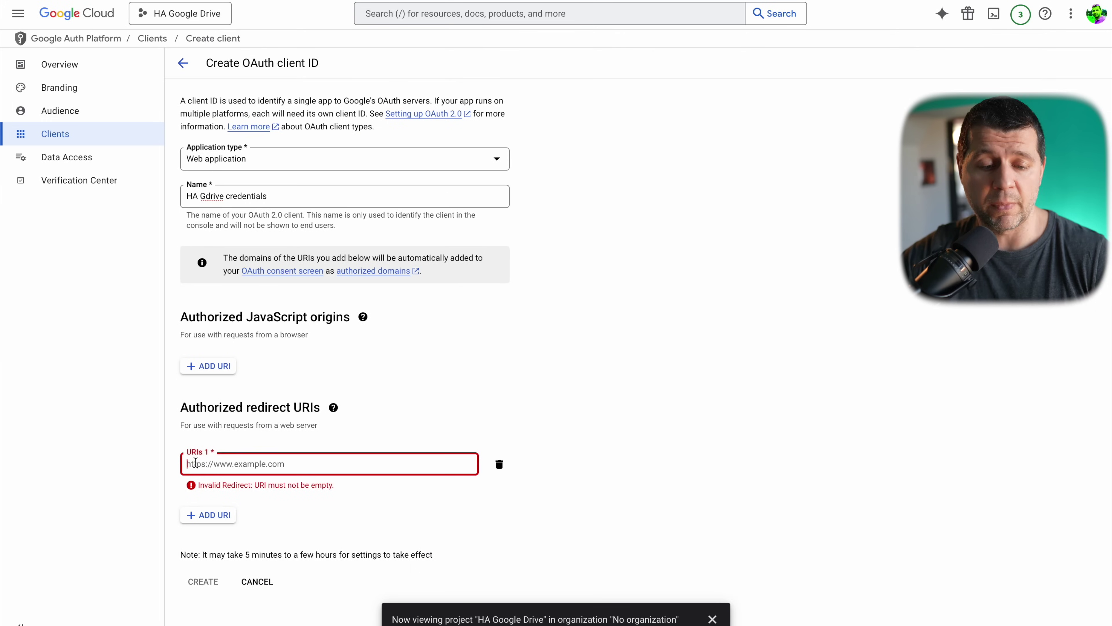
type("https://my.home-assistant.io/redirect/oauth")
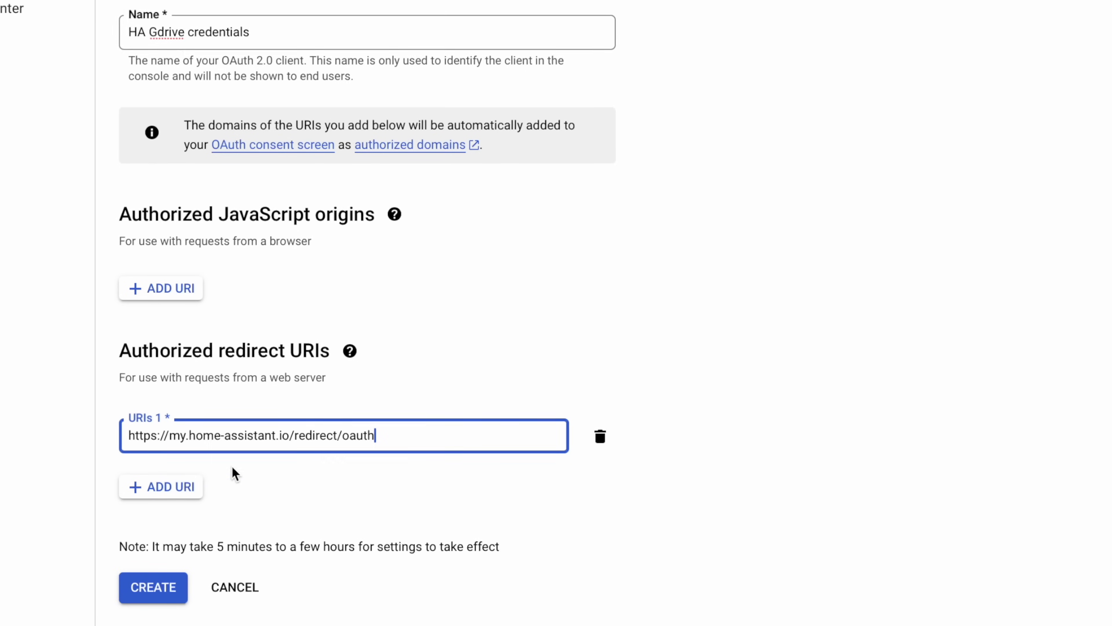
left_click(272, 511)
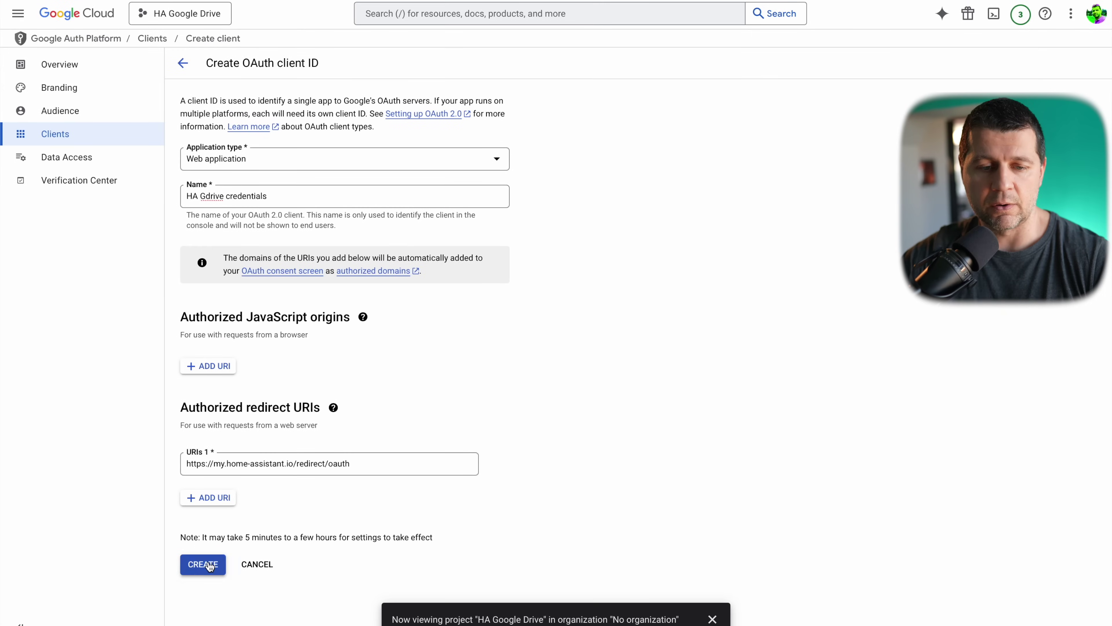
left_click(208, 564)
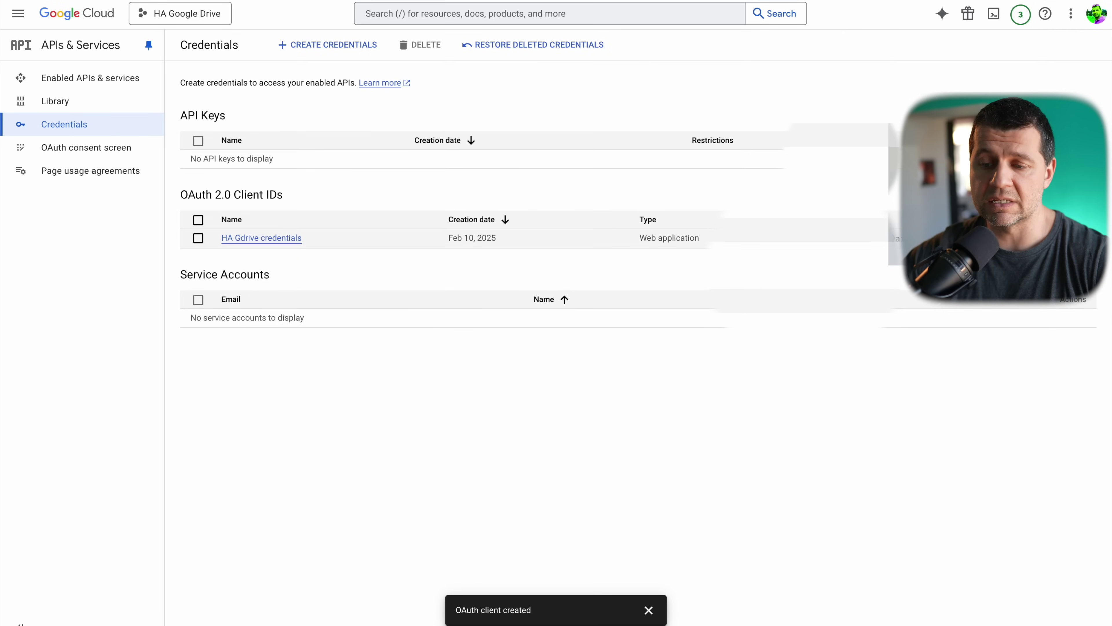
Open the HA Gdrive credentials client details, then switch over to Home Assistant
left_click(265, 239)
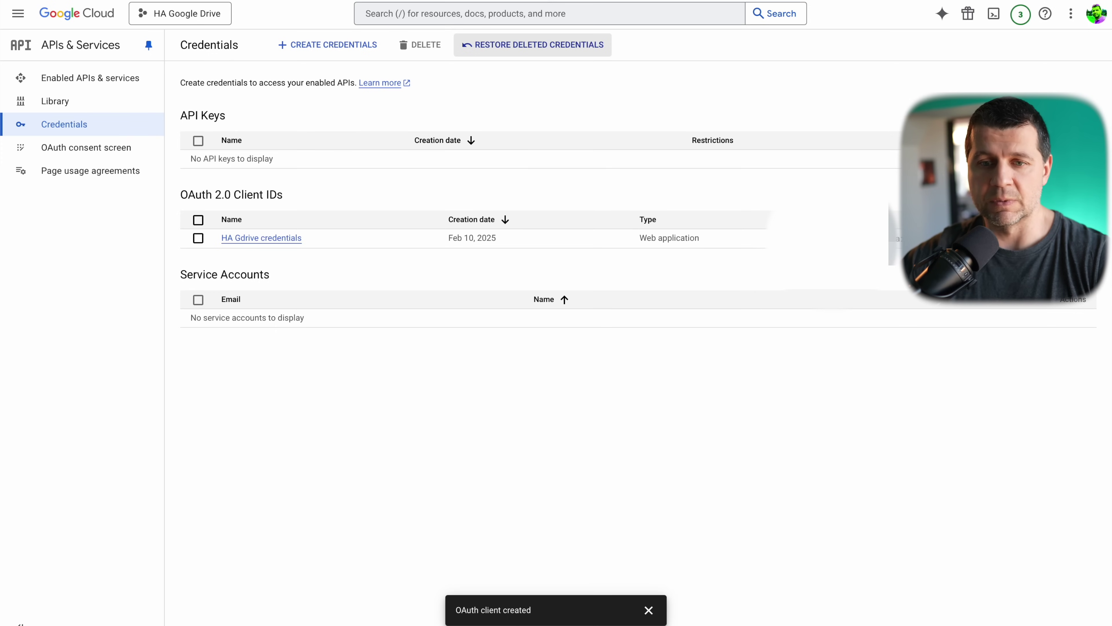
key("alt+Tab")
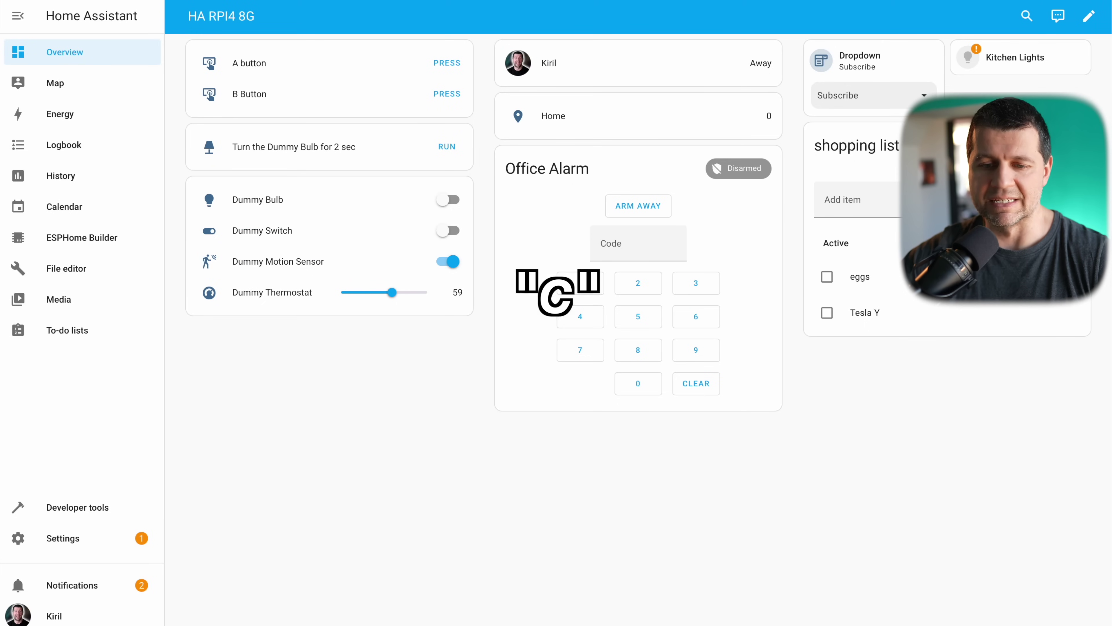
From Integrations, add a new integration by searching 'google' and choosing Google > Google Drive
key("c")
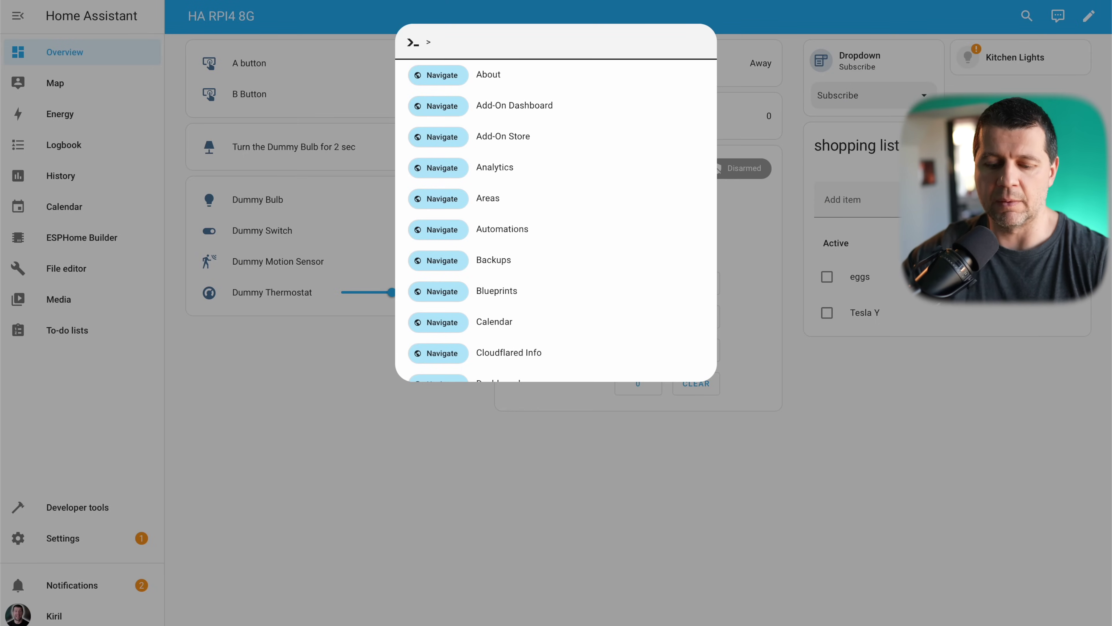
type("ine")
type("te")
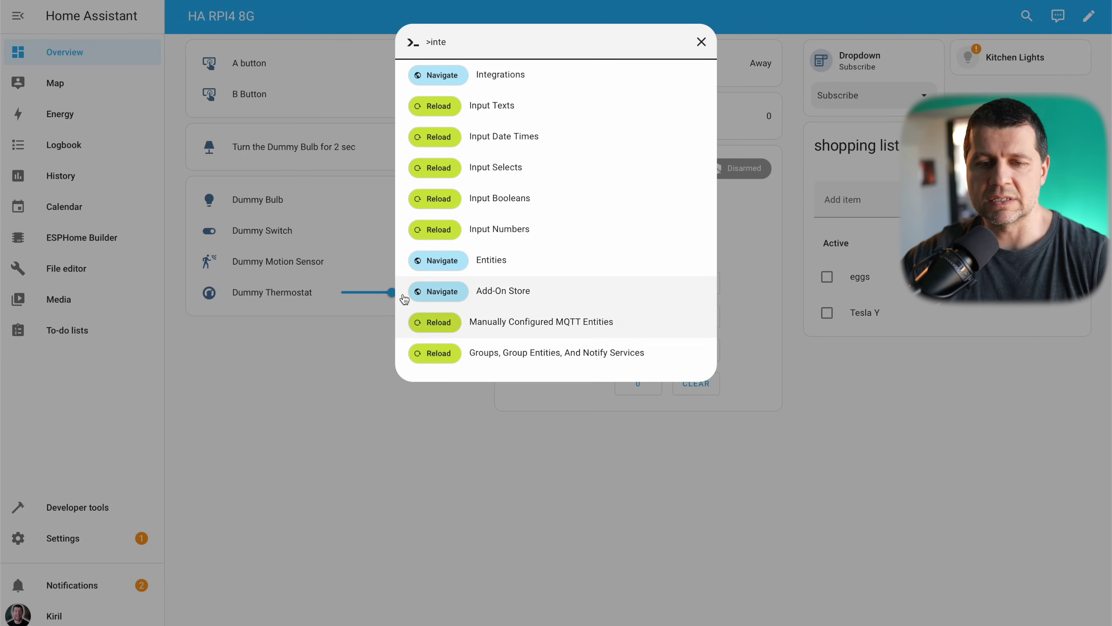
left_click(477, 78)
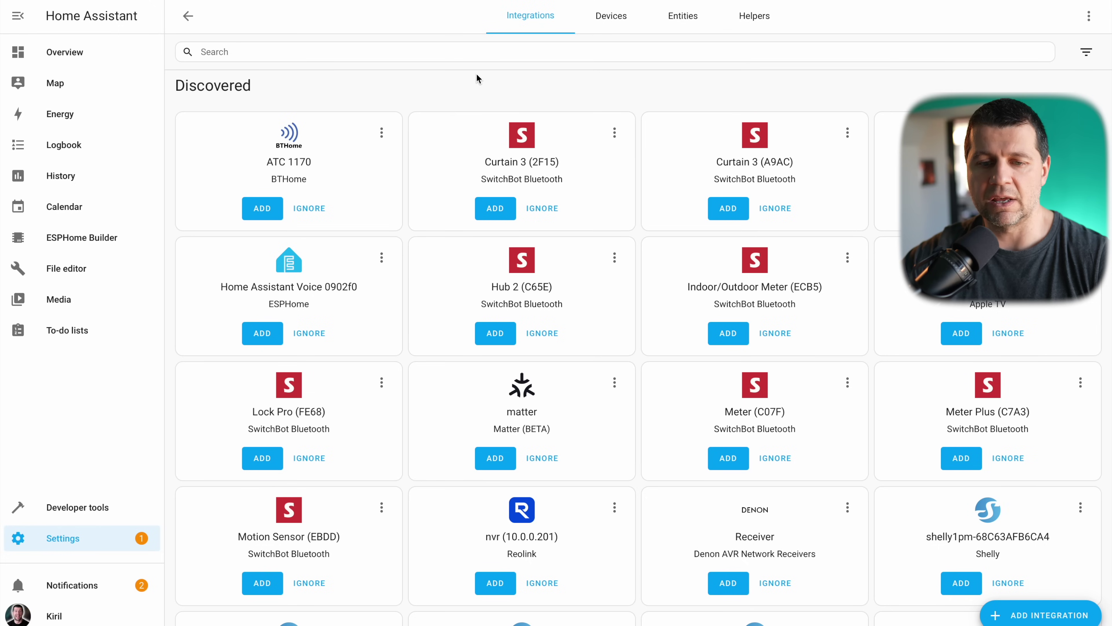
left_click(1032, 621)
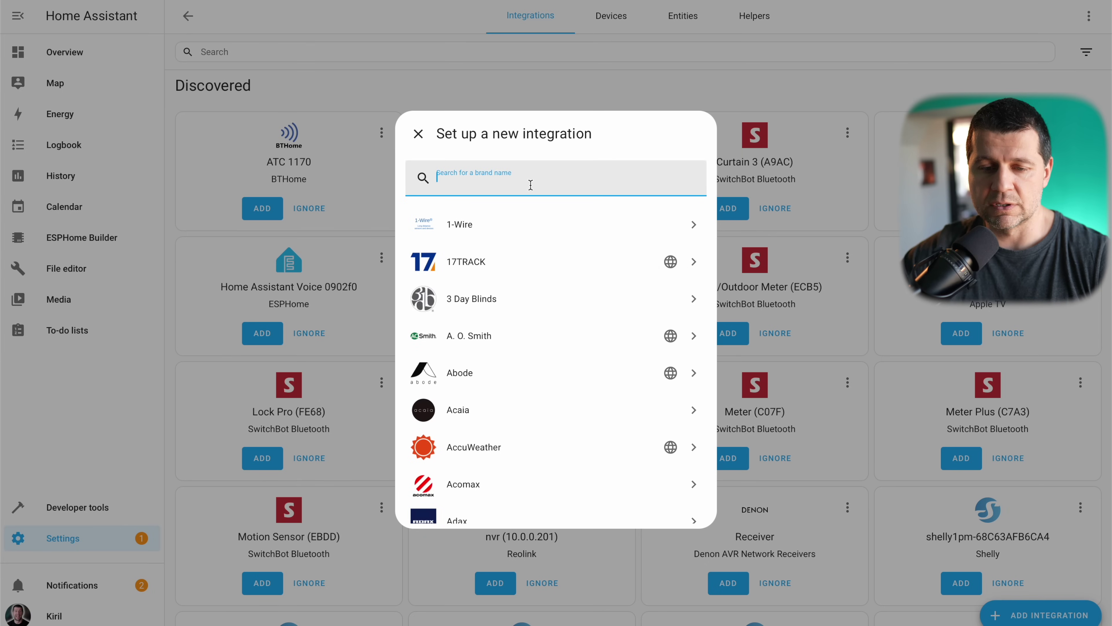
type("google")
left_click(464, 224)
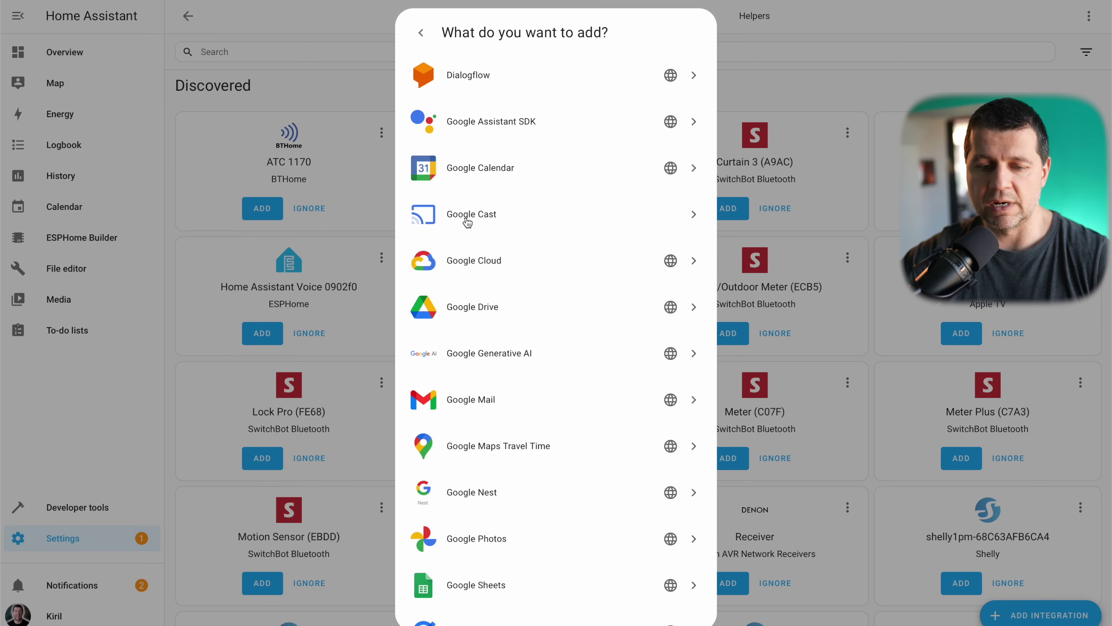
left_click(486, 307)
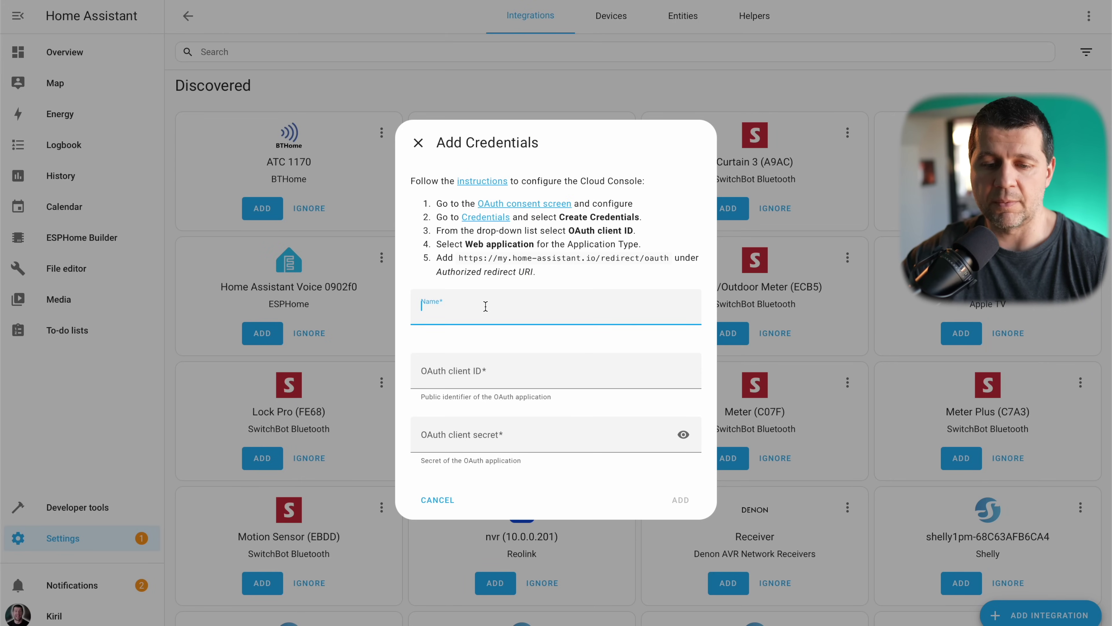
Name the credentials 'HA Google Drive', paste the OAuth client ID and secret, and submit them
type("HA Go")
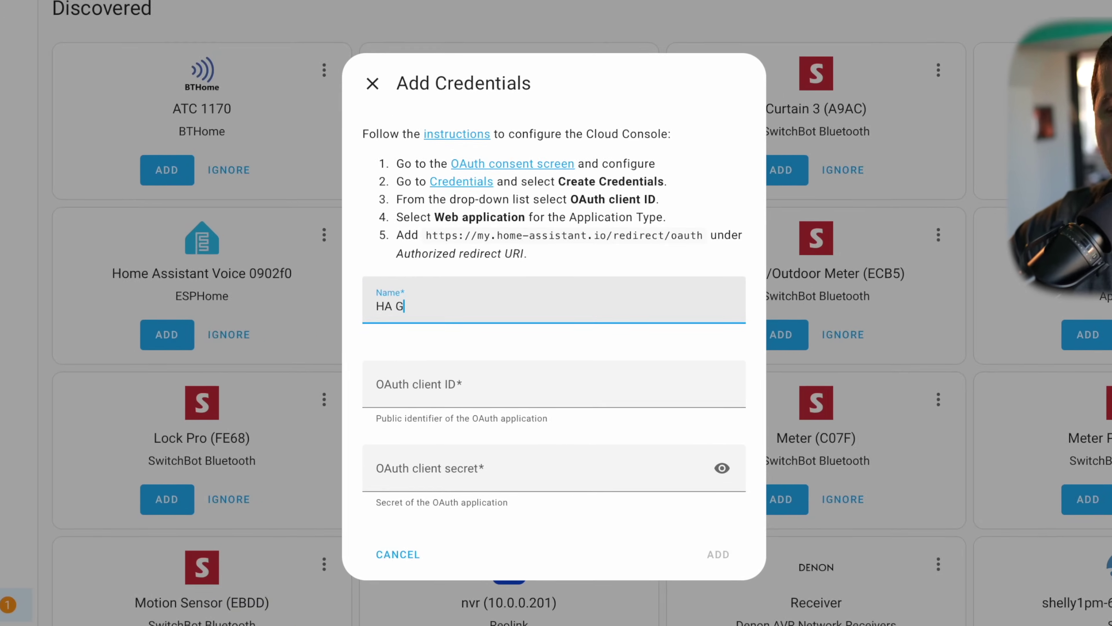
type("o")
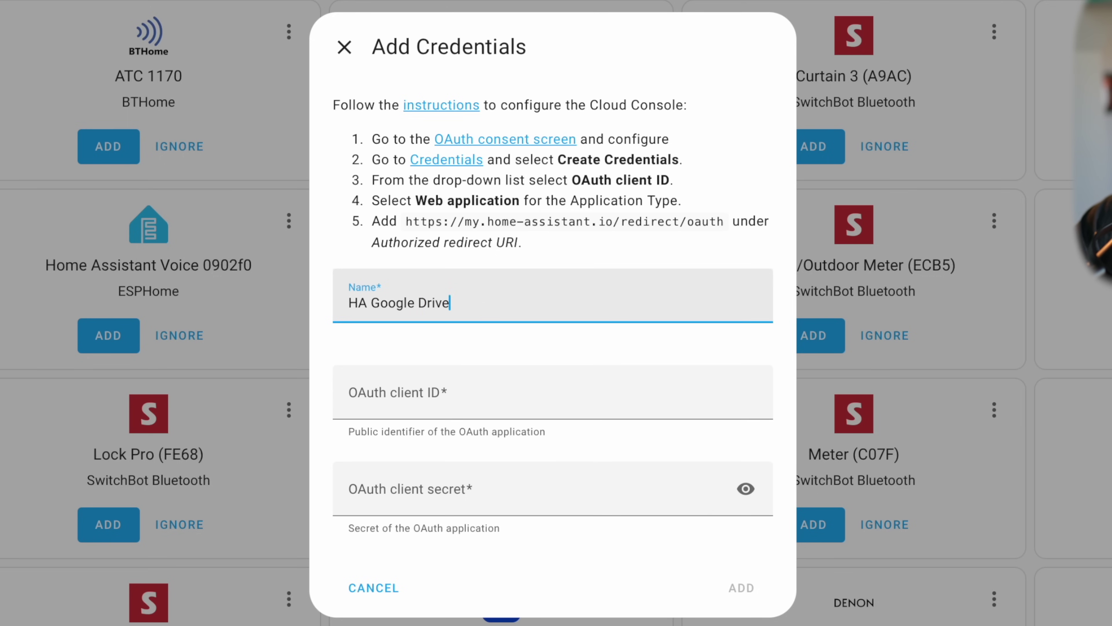
left_click(436, 394)
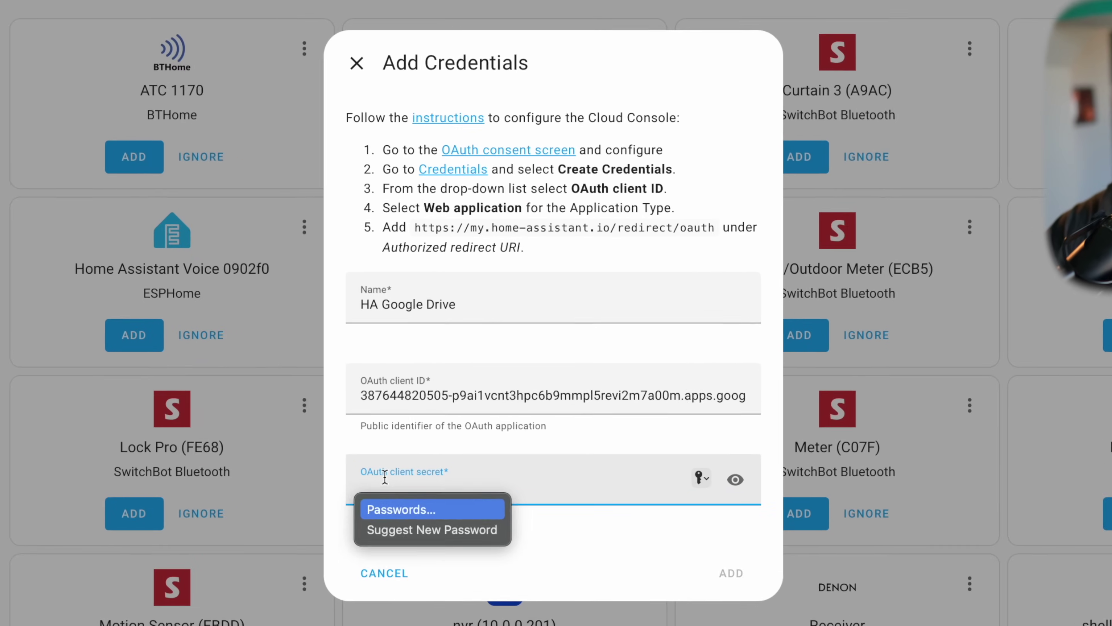
key("ctrl+v")
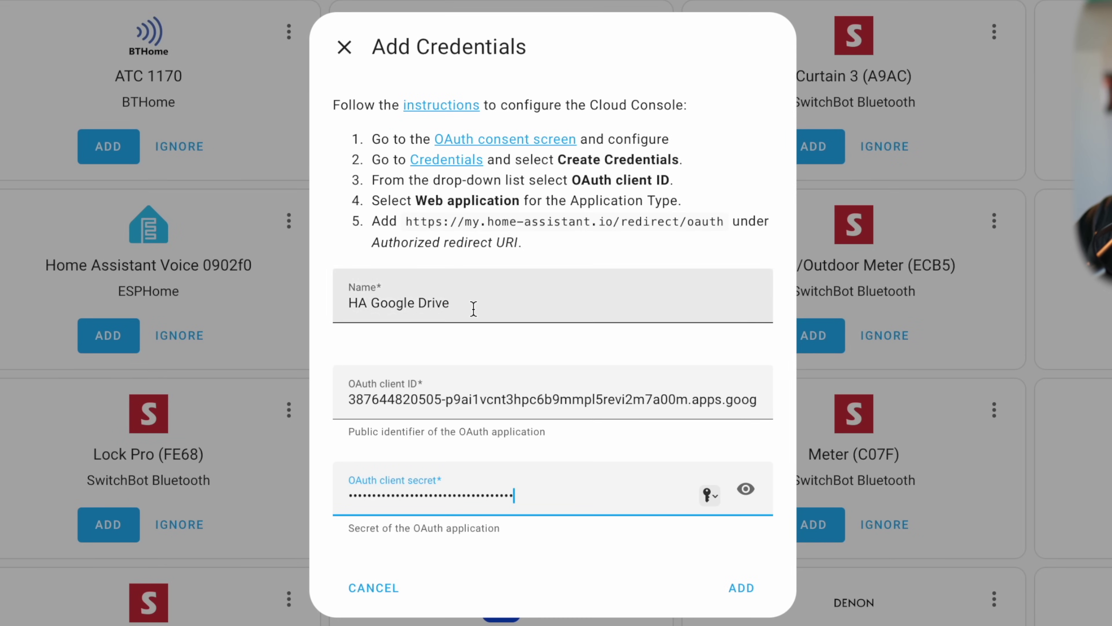
left_click(741, 587)
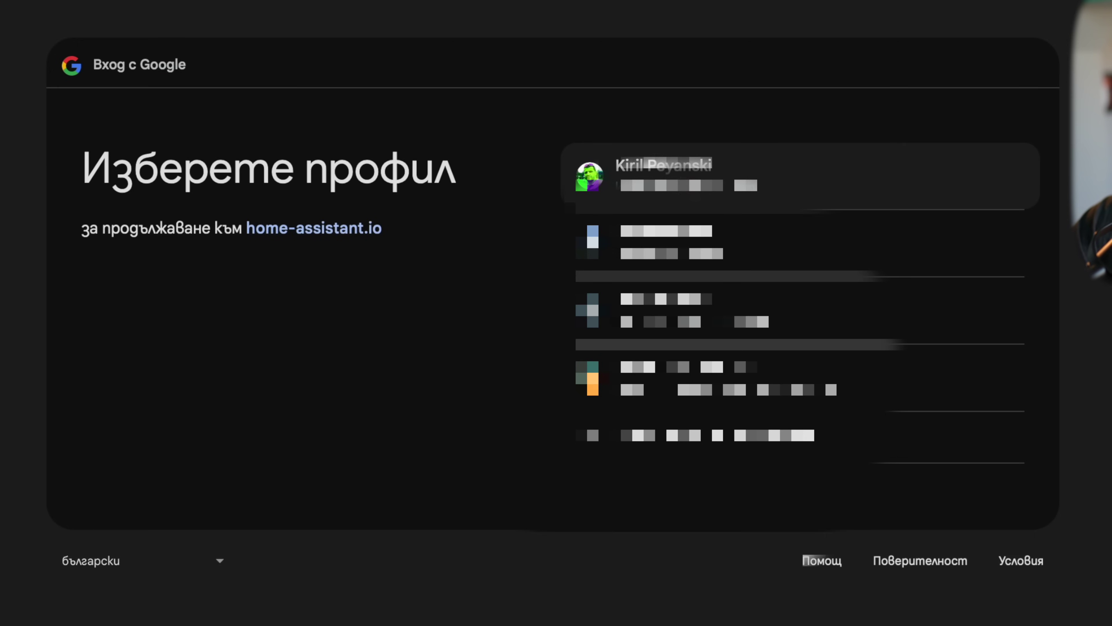
Sign in with the Google account, allow home-assistant.io access to Drive files, and link the account
left_click(671, 172)
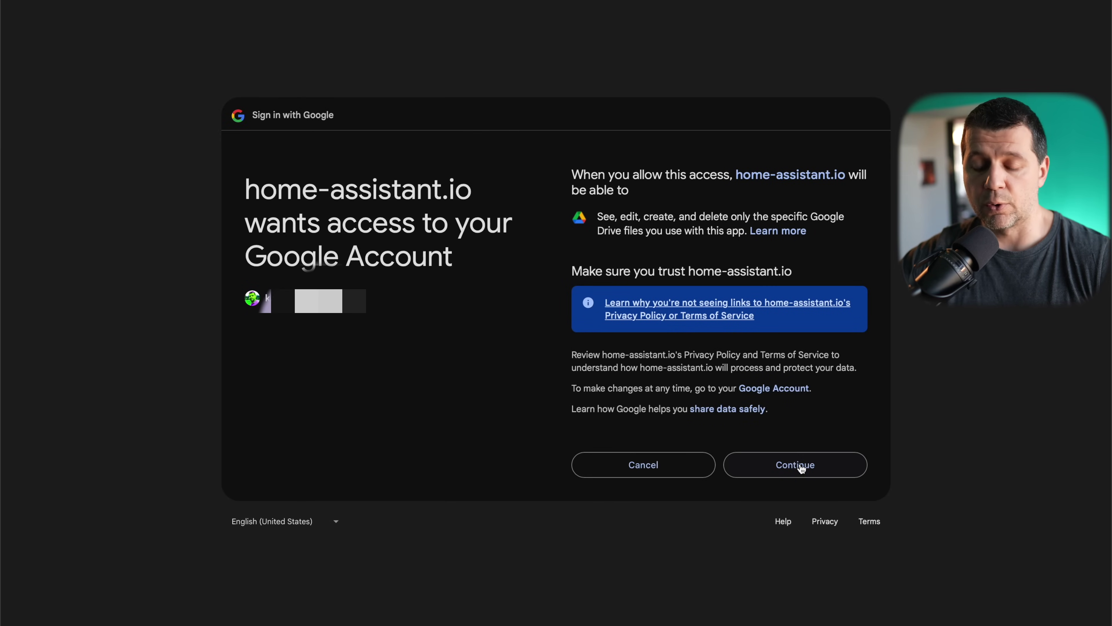
left_click(802, 467)
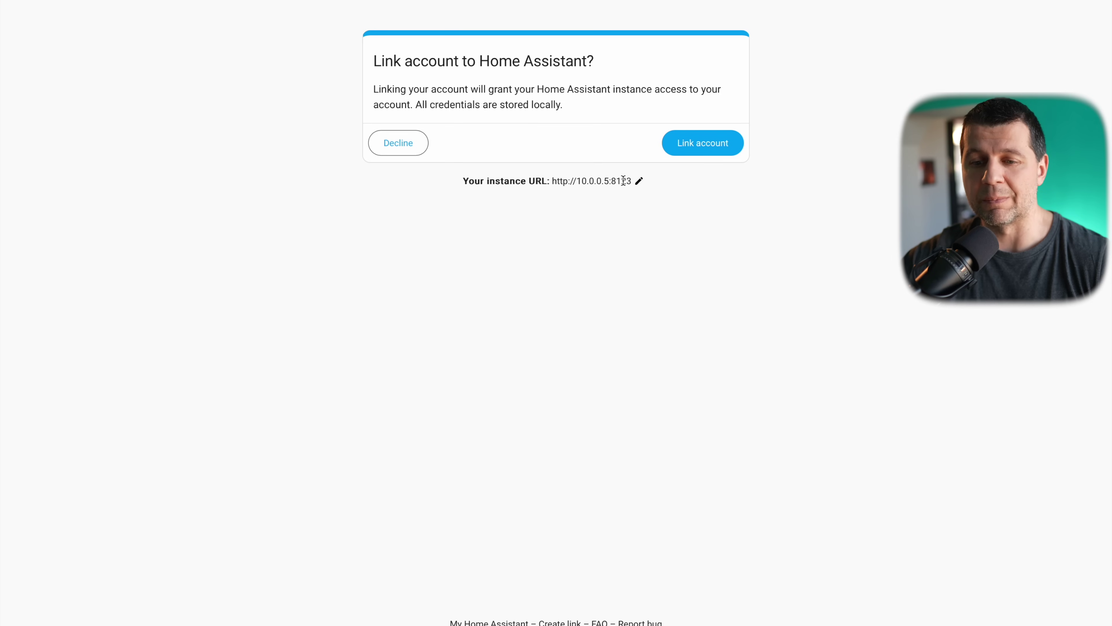
left_click(703, 144)
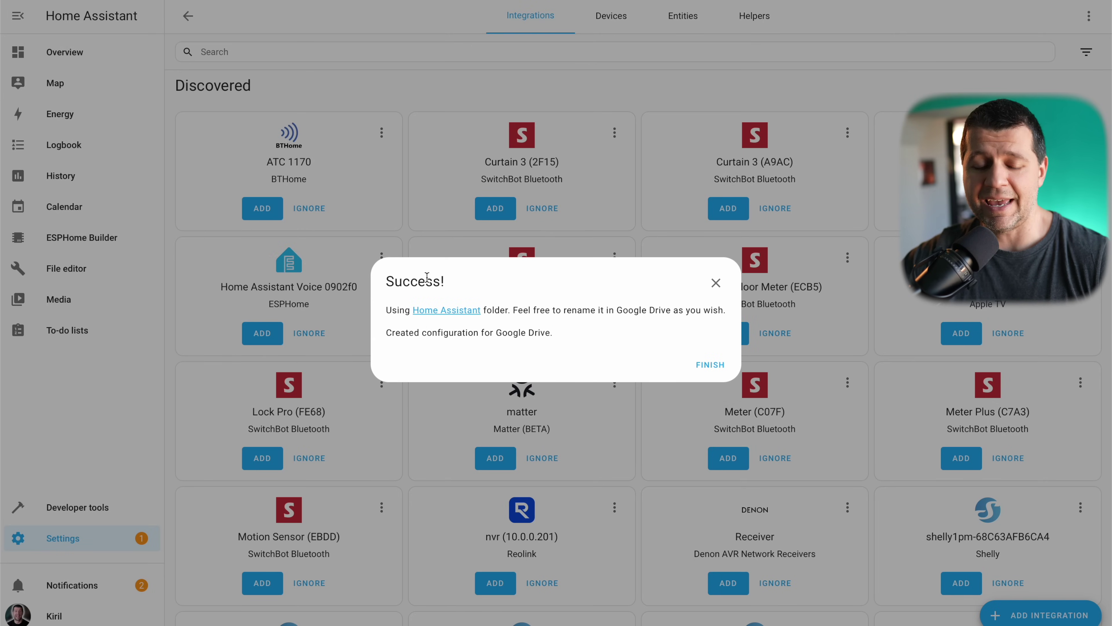
View the empty Home Assistant Drive folder in a new tab, then return and finish the Google Drive setup
right_click(451, 312)
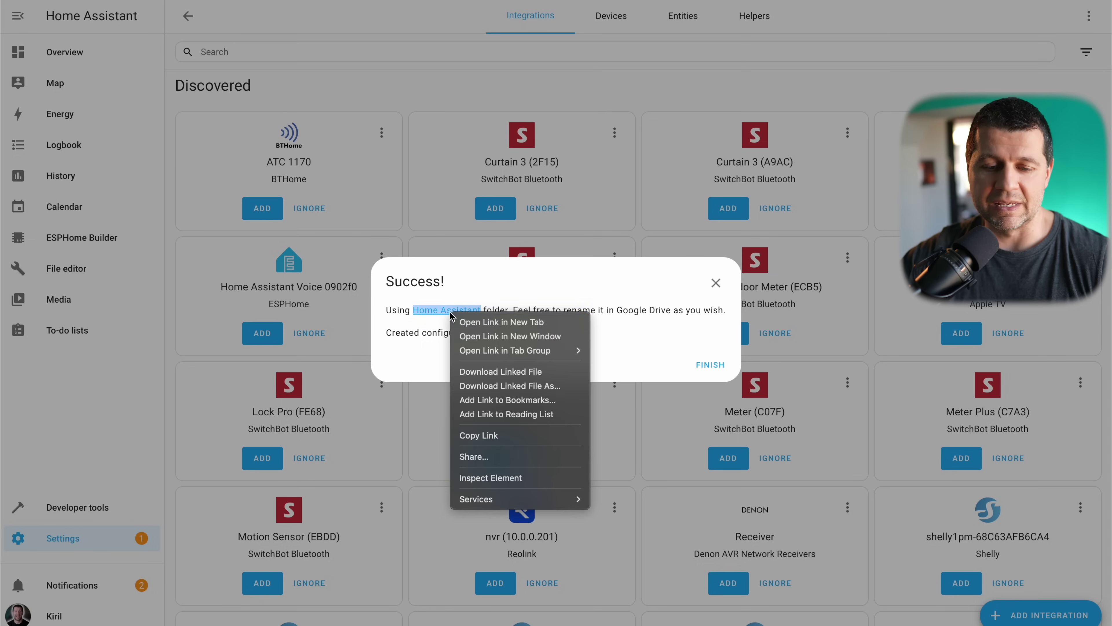
left_click(482, 322)
key("ctrl+Tab")
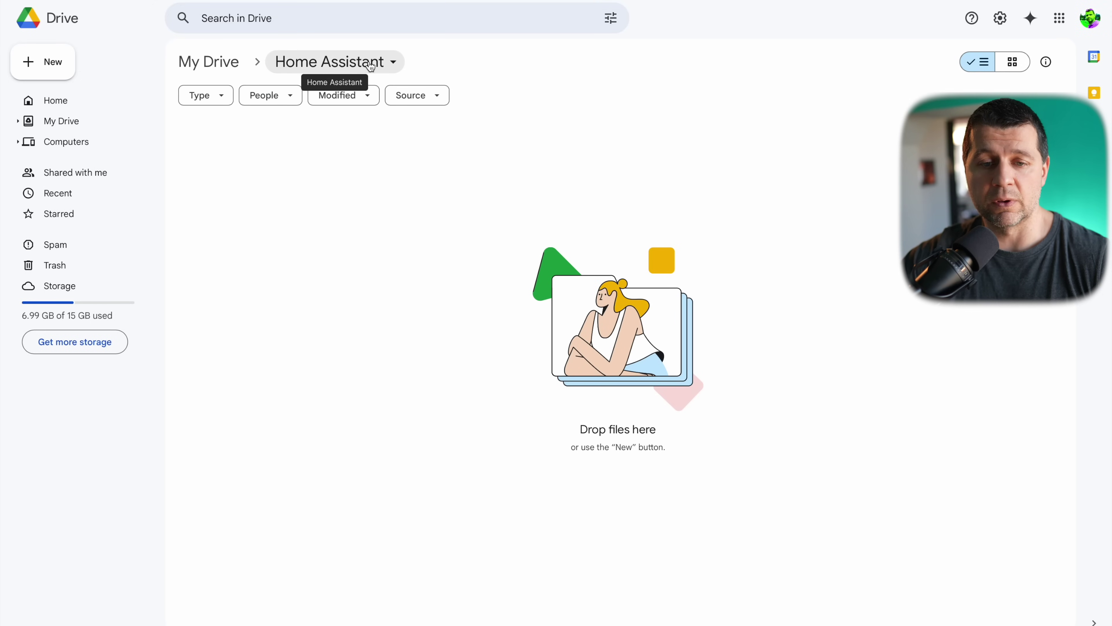
mouse_move(462, 1)
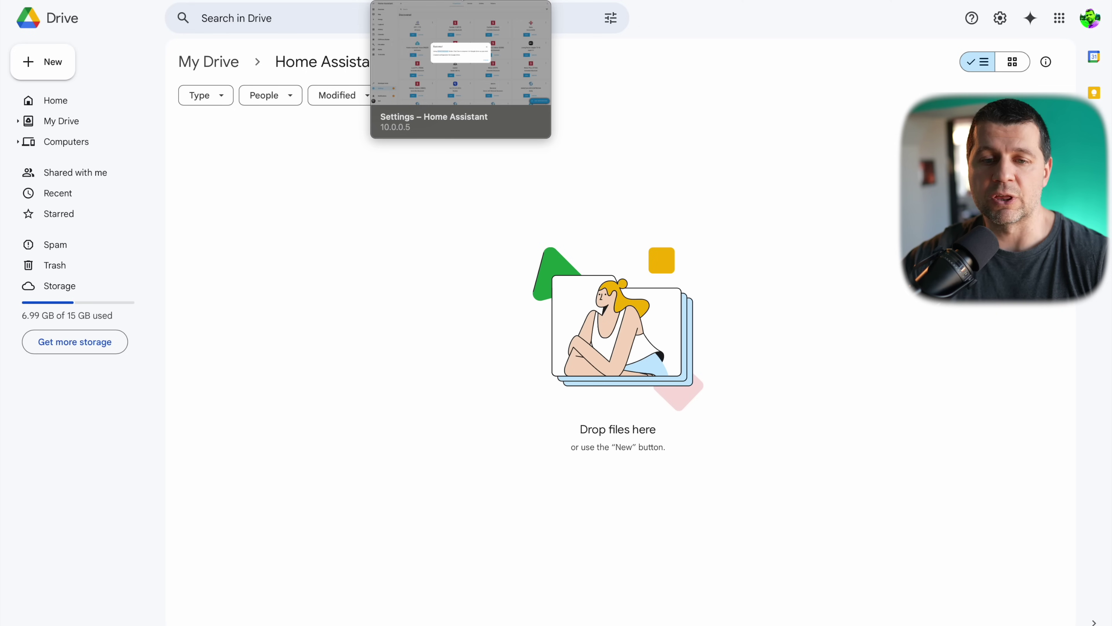
left_click(462, 1)
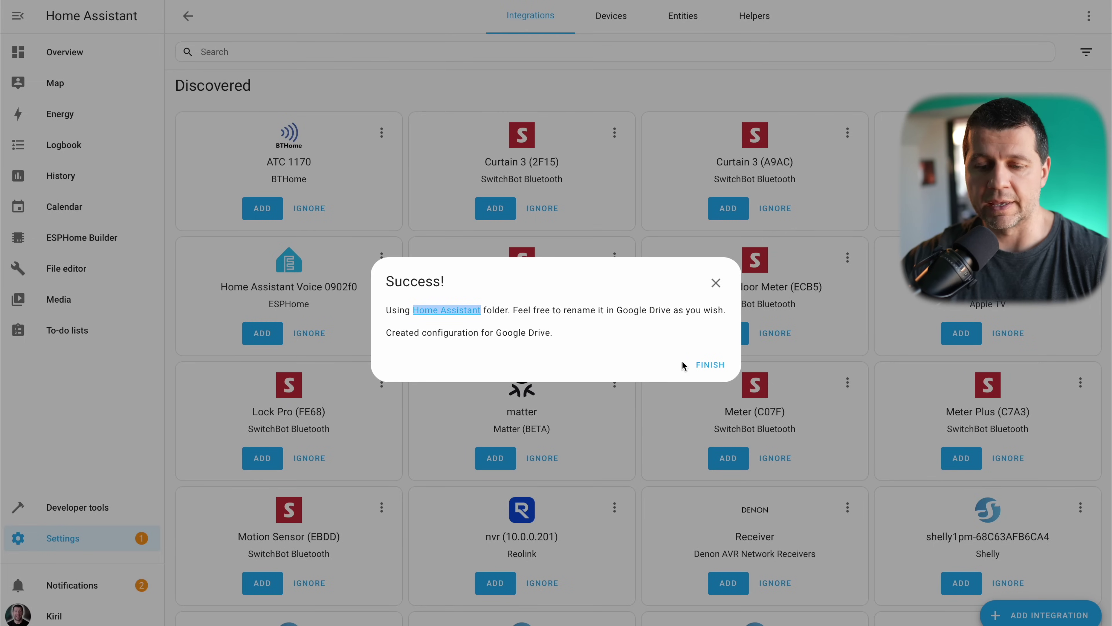
left_click(702, 364)
Check the new Google Drive integration entry, then return to the integrations list
scroll(702, 364, "down", 3)
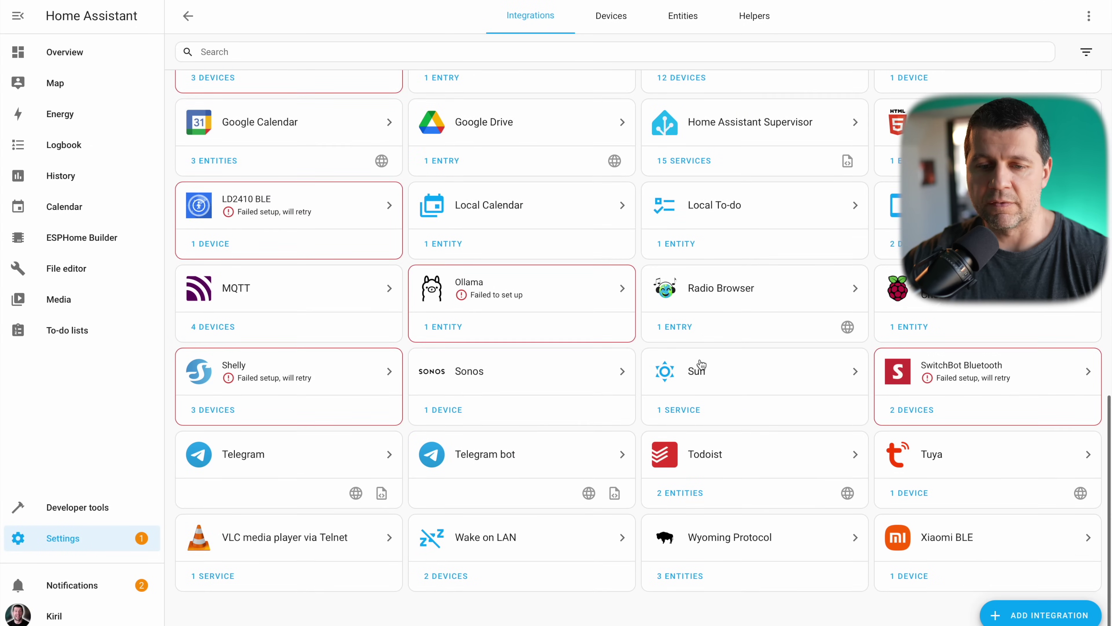
scroll(701, 386, "up", 1)
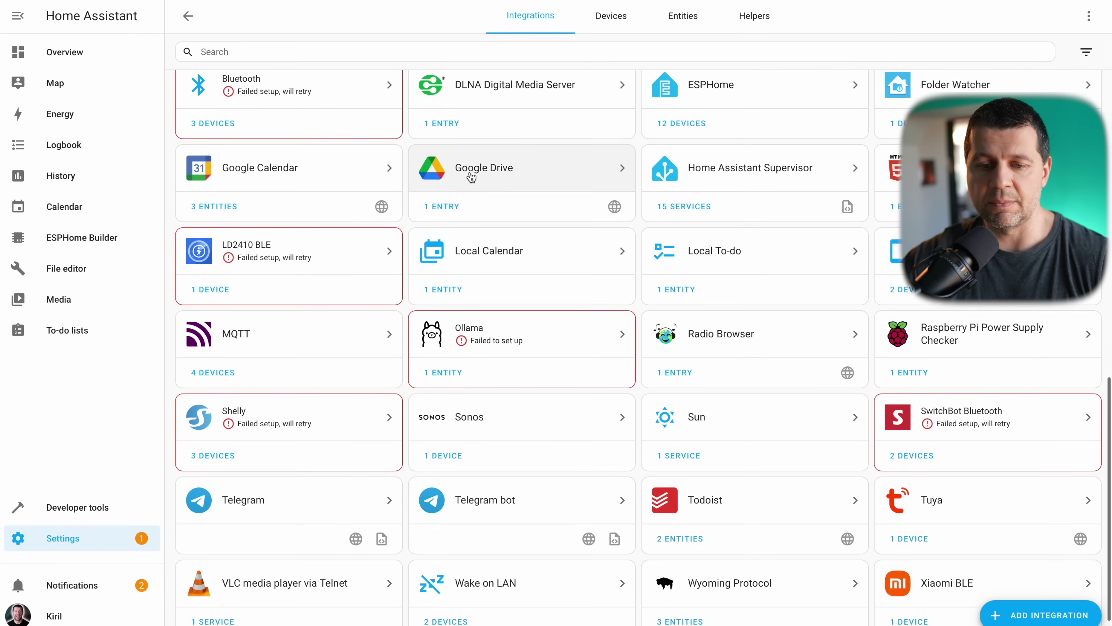
scroll(477, 176, "up", 1)
left_click(477, 212)
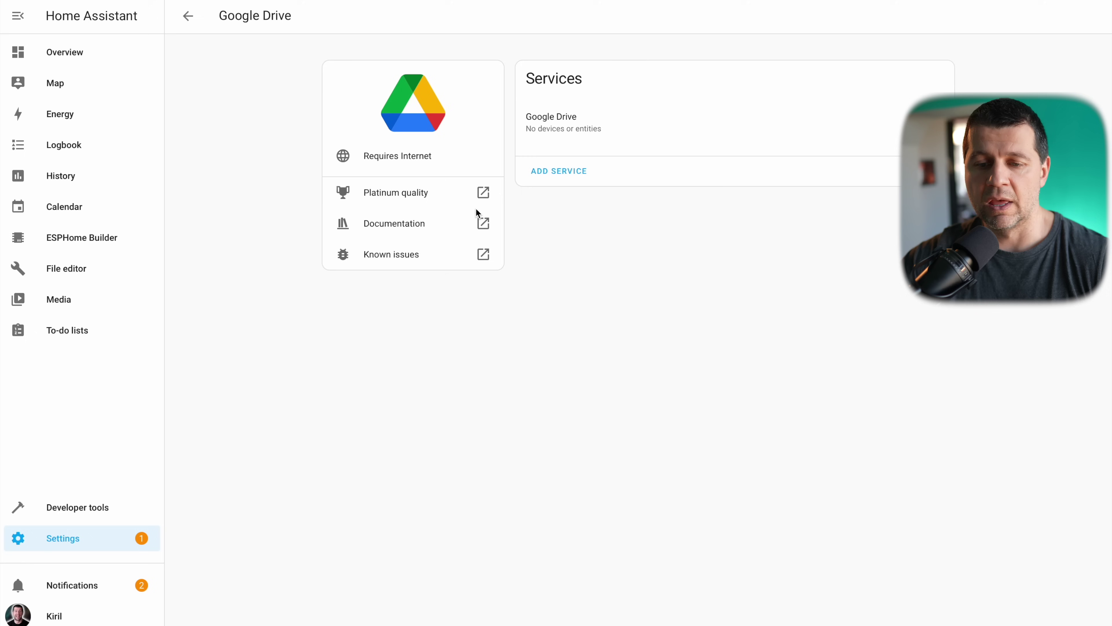
left_click(190, 16)
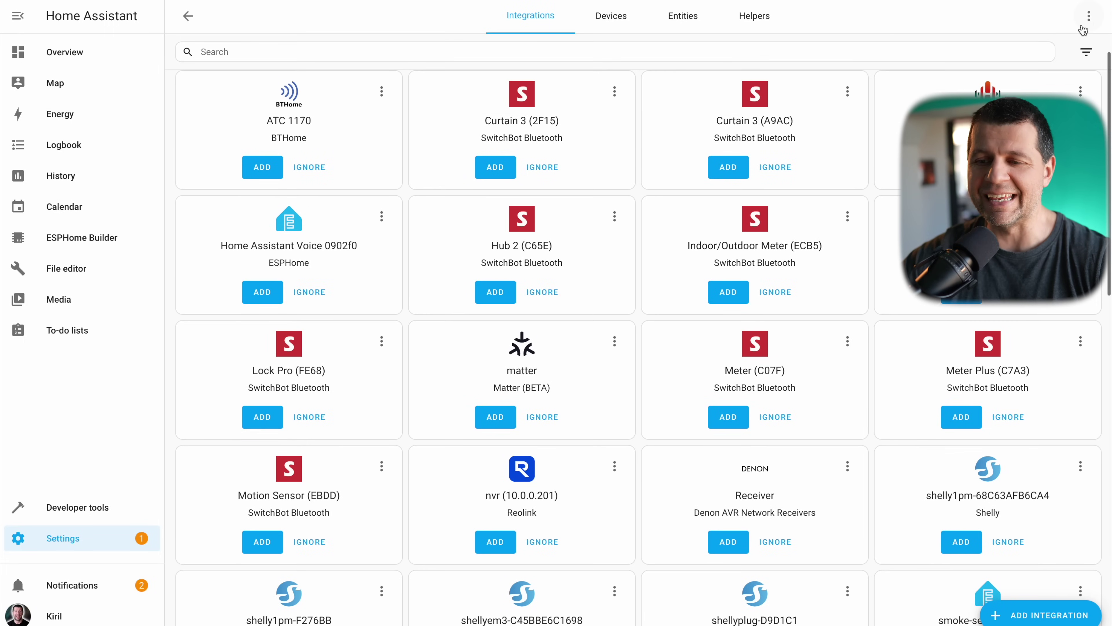
Open Application Credentials to confirm HA Google Drive is listed beside Google Calendar
left_click(1087, 18)
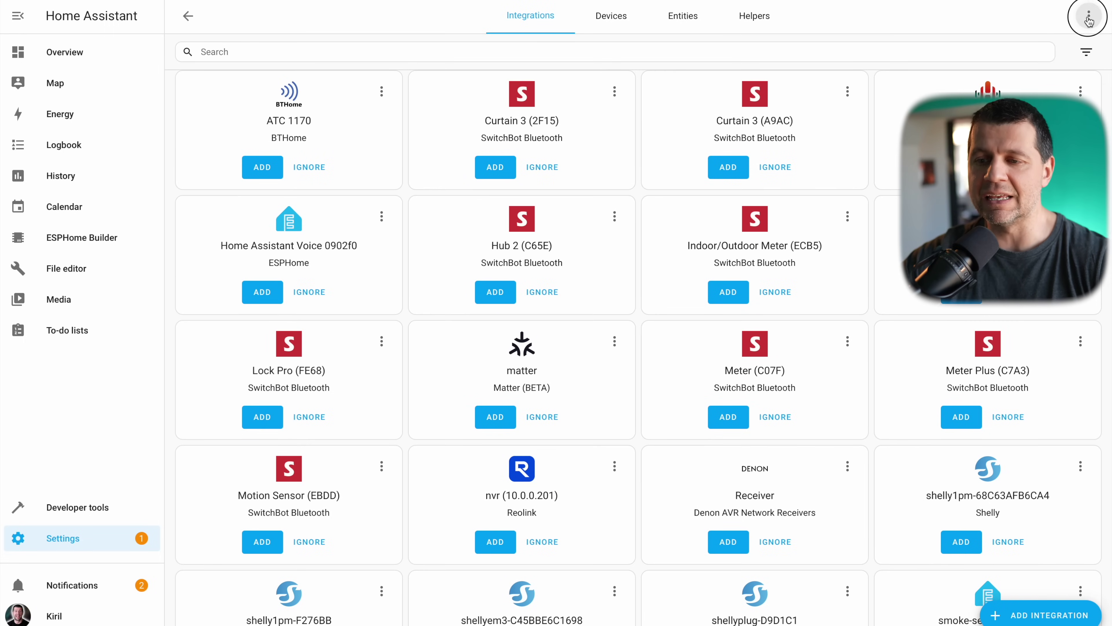
left_click(940, 26)
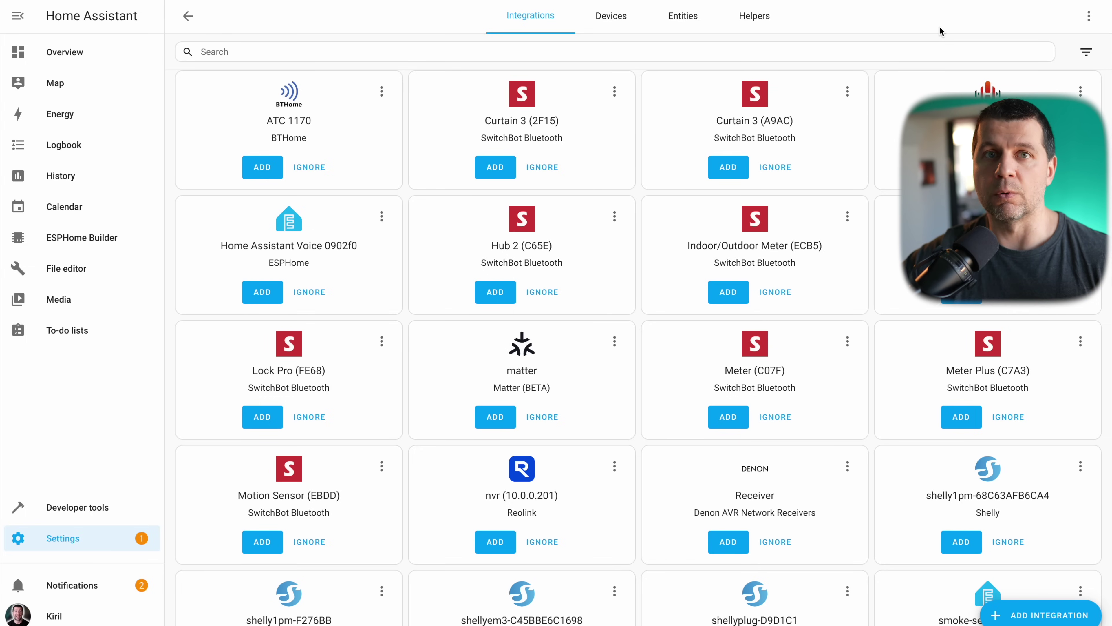
left_click(1088, 17)
left_click(1060, 52)
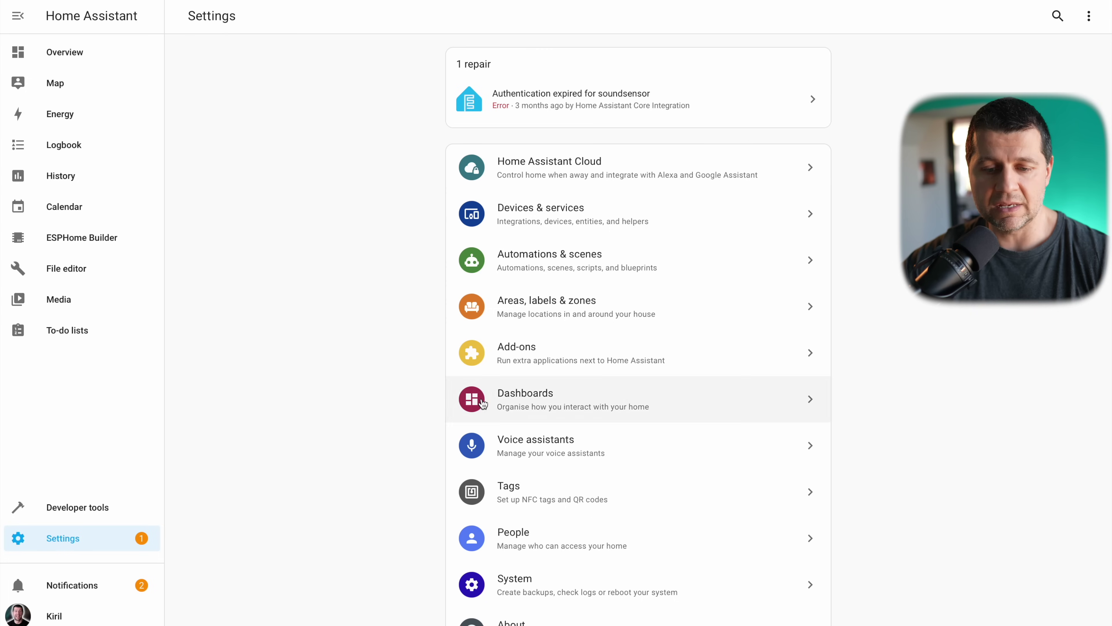
Go to System settings, then jump to the Backups page via the command palette search 'back'
scroll(494, 279, "down", 2)
left_click(521, 524)
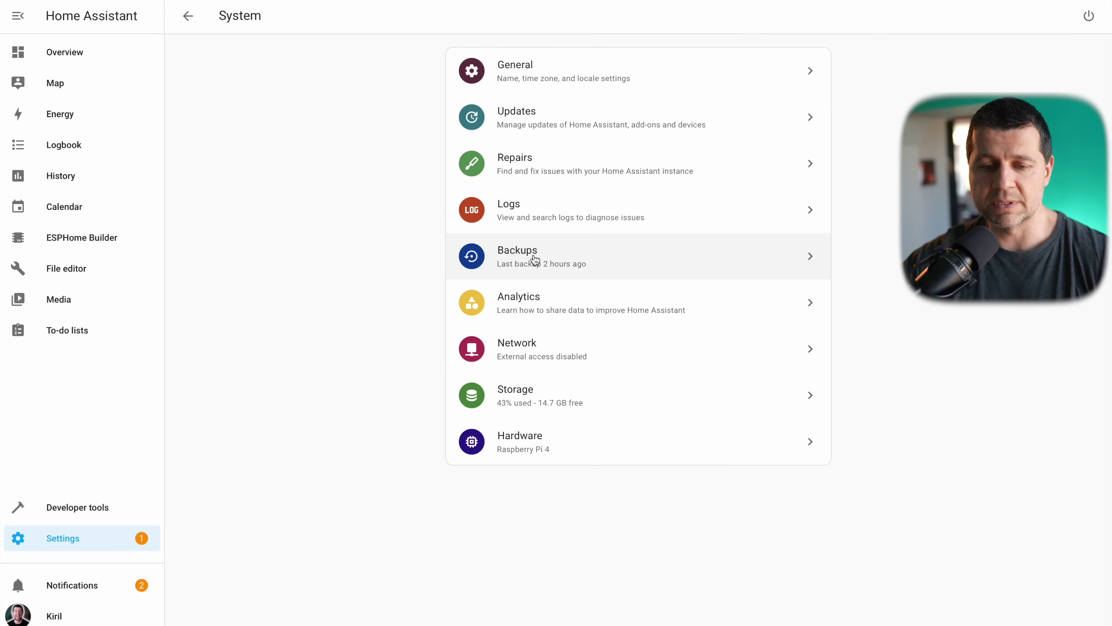
type("c")
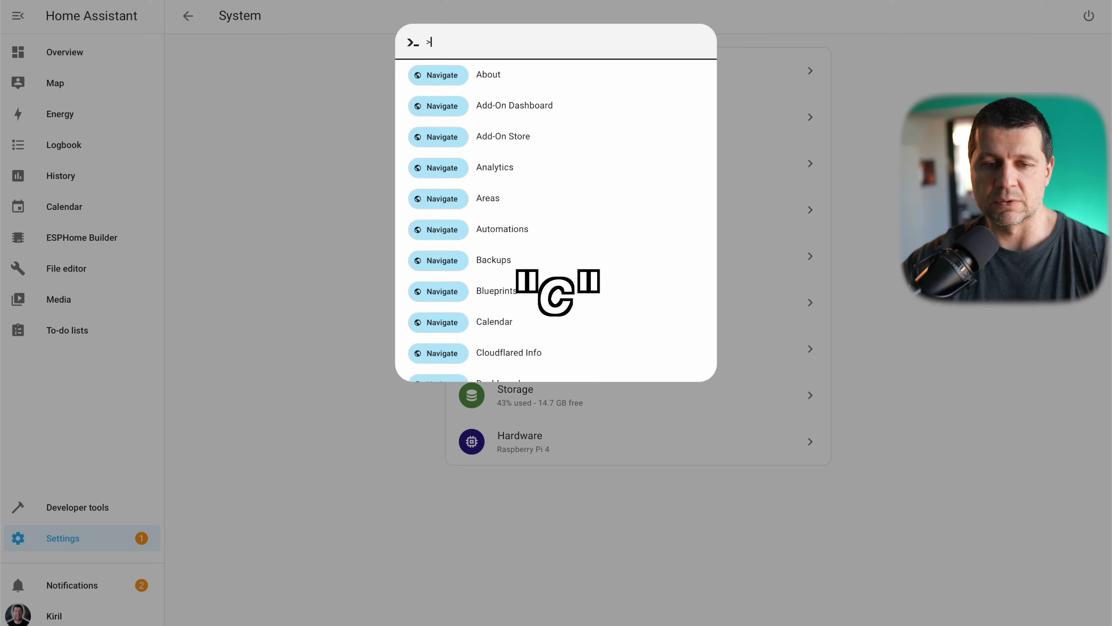
type("back")
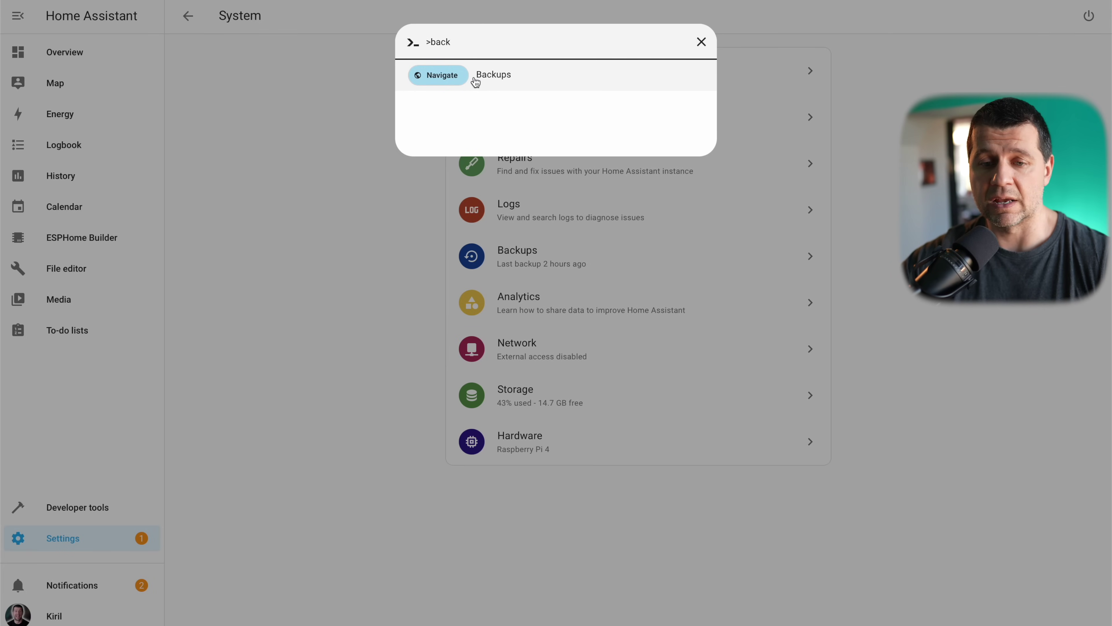
left_click(479, 82)
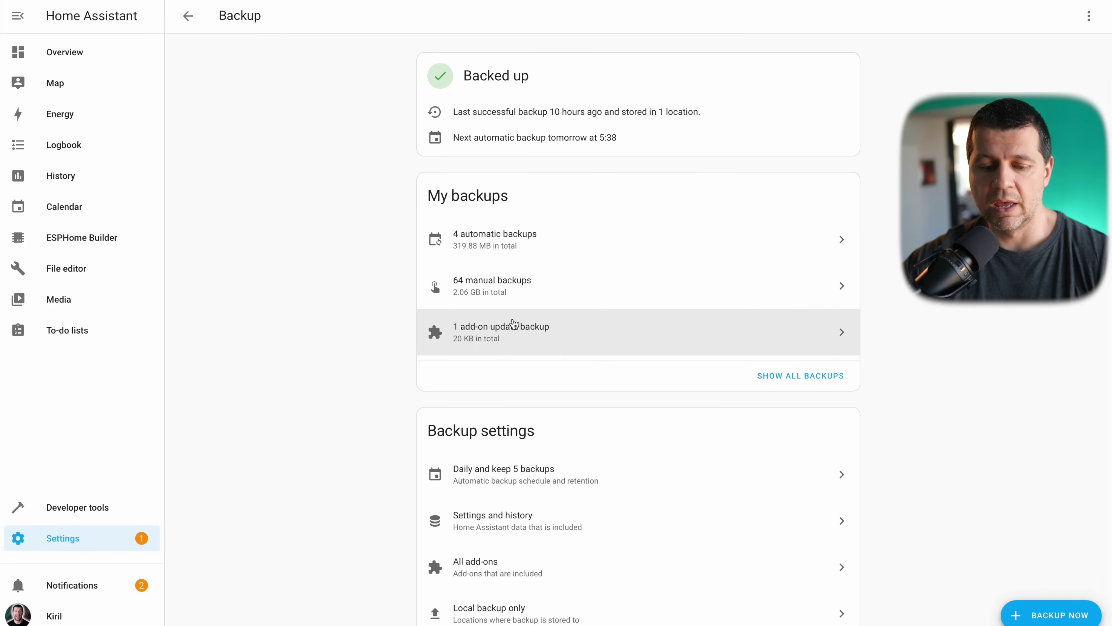
scroll(514, 324, "down", 2)
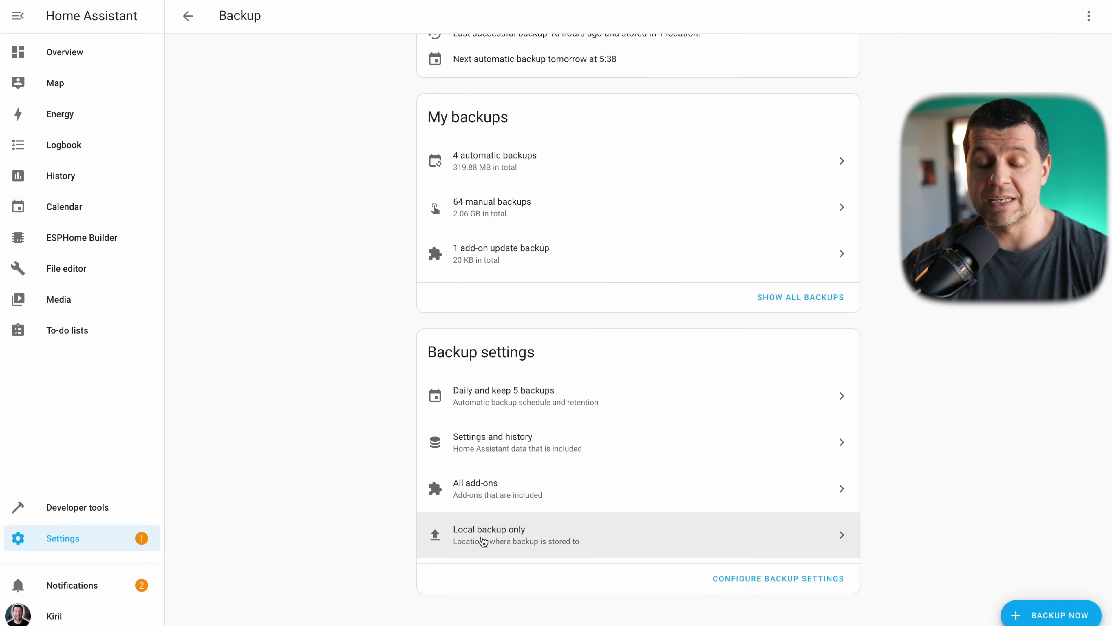
Switch backup locations from local only to also include Google Drive, and review its location settings
left_click(489, 538)
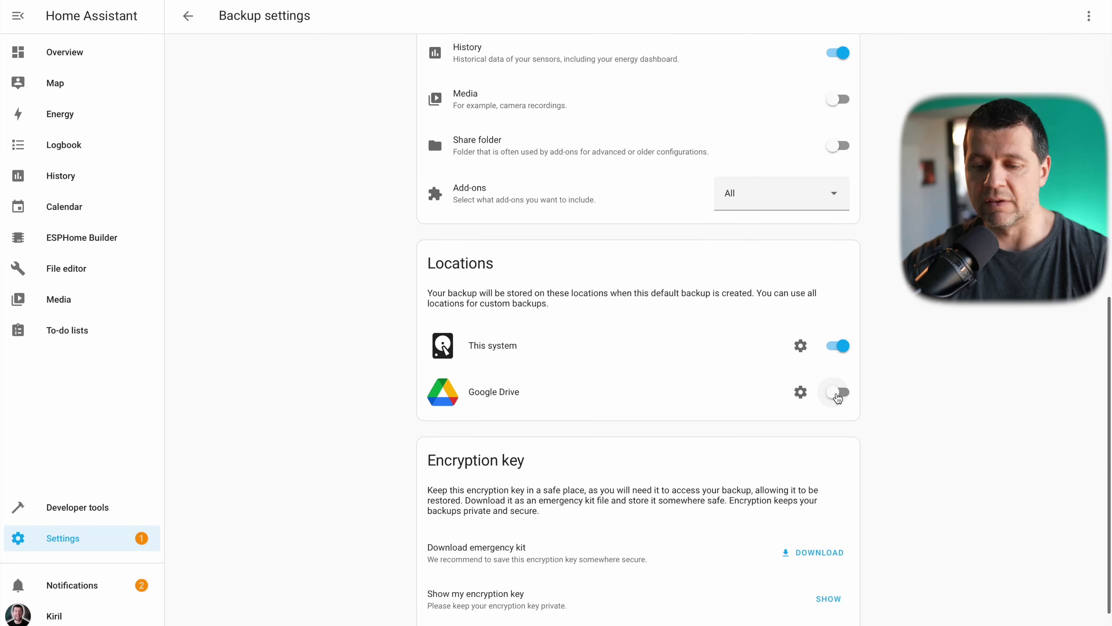
left_click(832, 393)
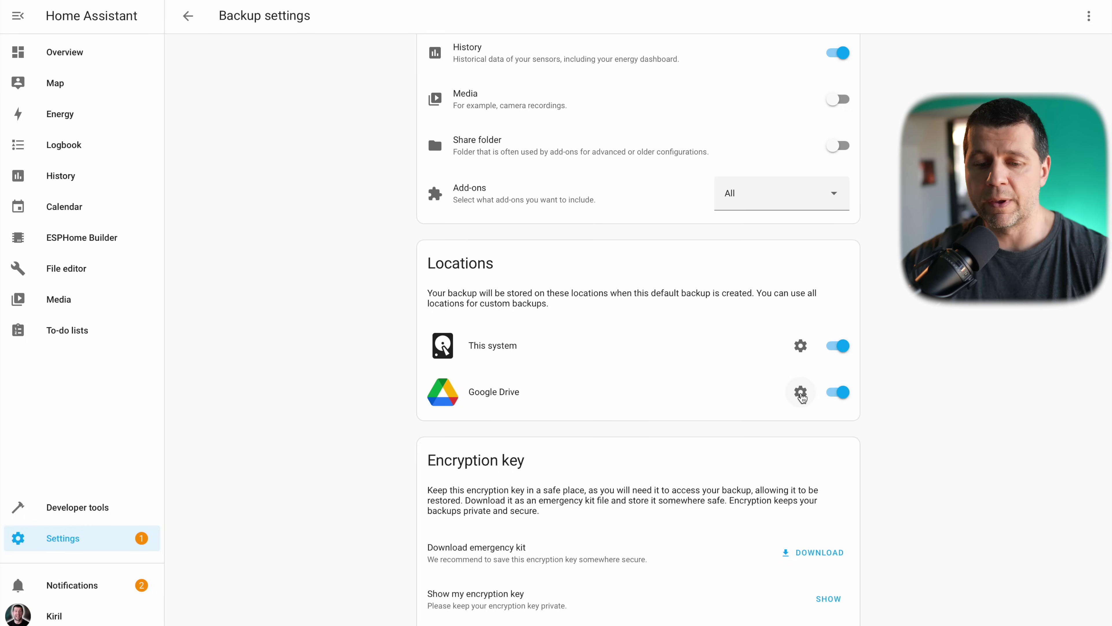
left_click(801, 393)
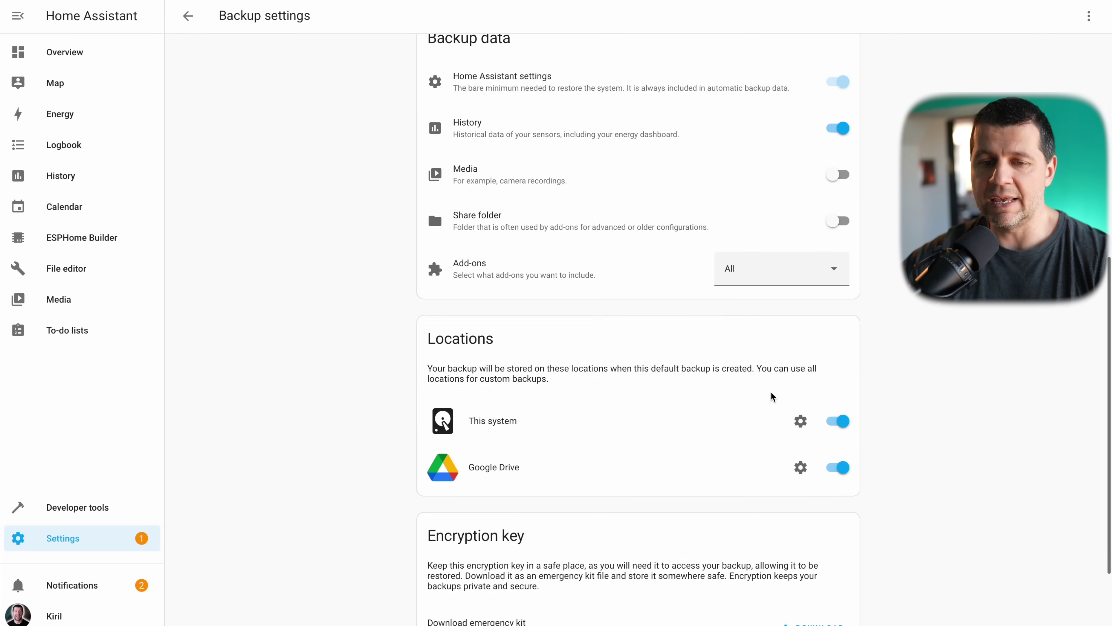
scroll(772, 395, "down", 6)
scroll(771, 391, "up", 10)
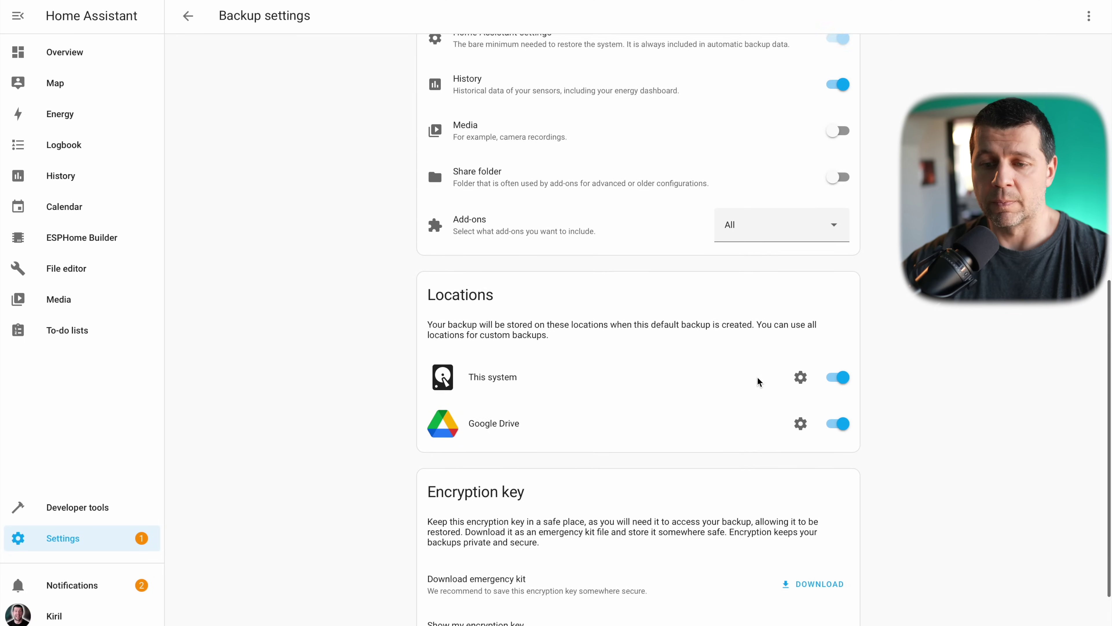
scroll(671, 268, "down", 10)
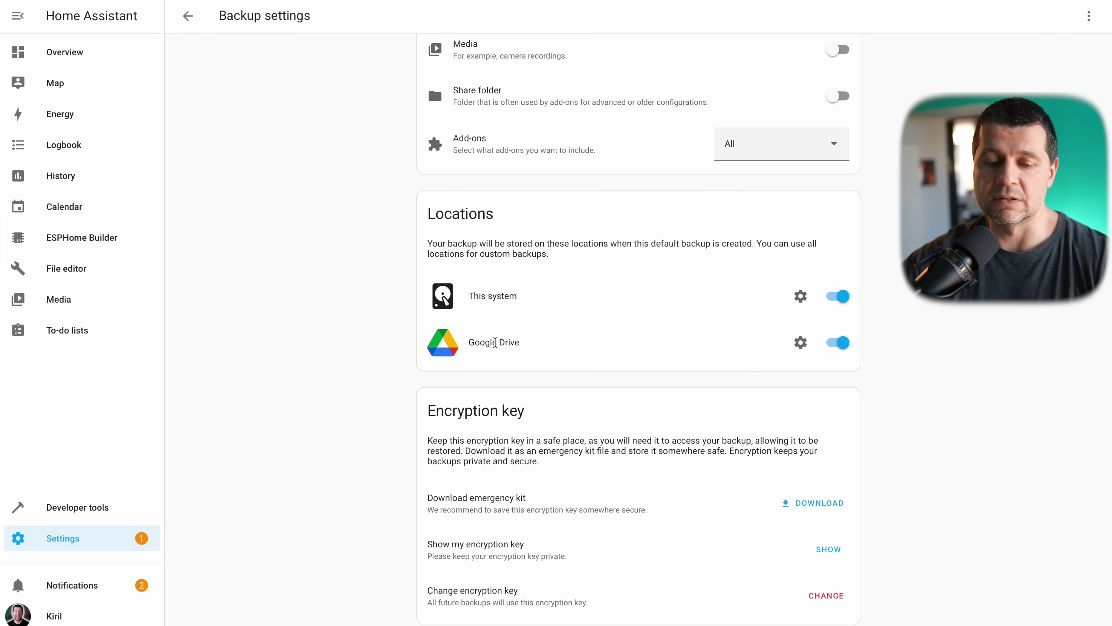
scroll(507, 347, "up", 8)
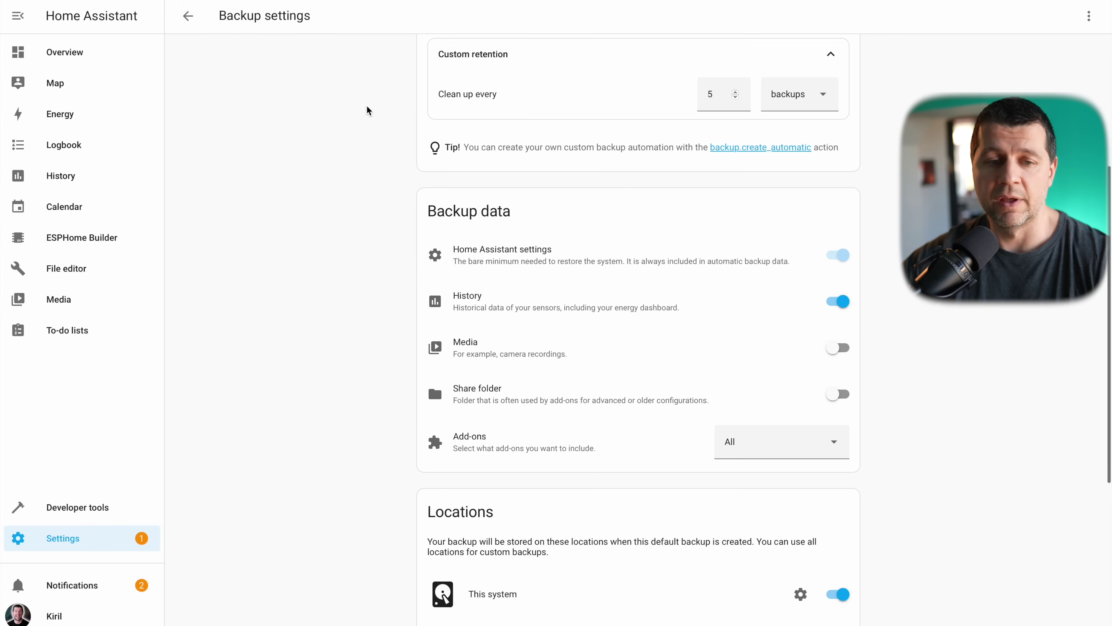
Back on the Backup overview, run Backup Now as an Automatic backup
left_click(188, 15)
scroll(508, 261, "up", 1)
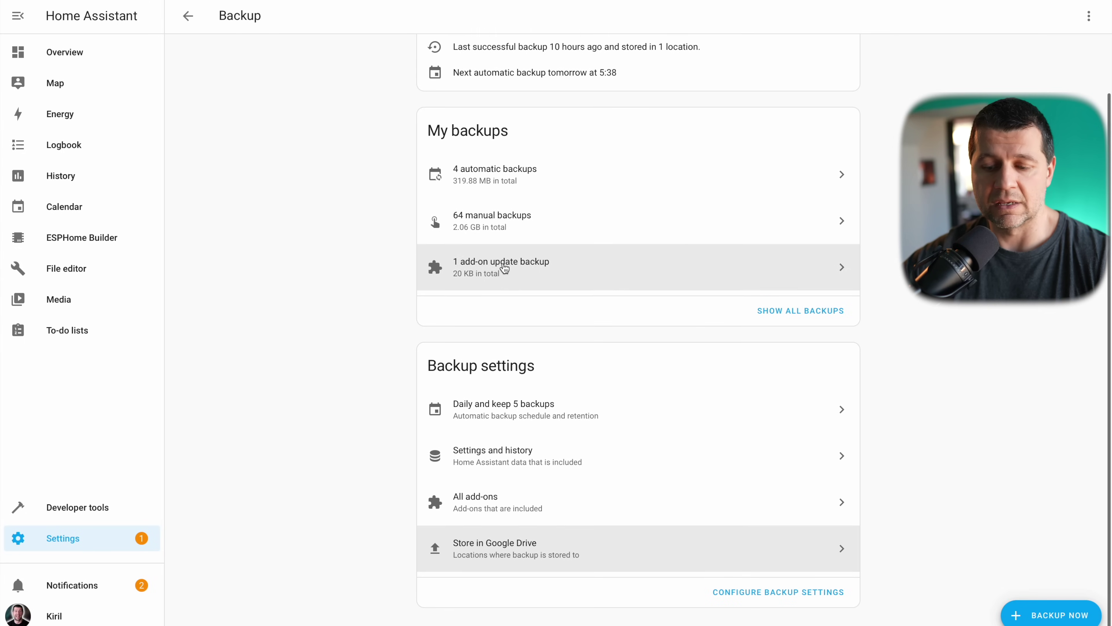
left_click(1051, 615)
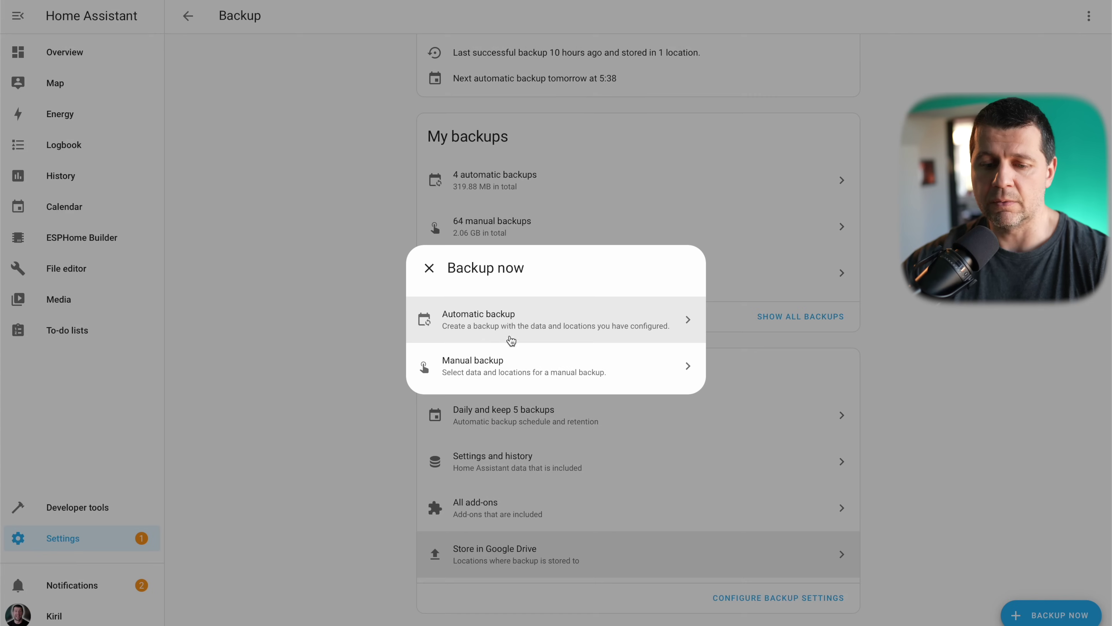
left_click(510, 319)
scroll(488, 70, "up", 1)
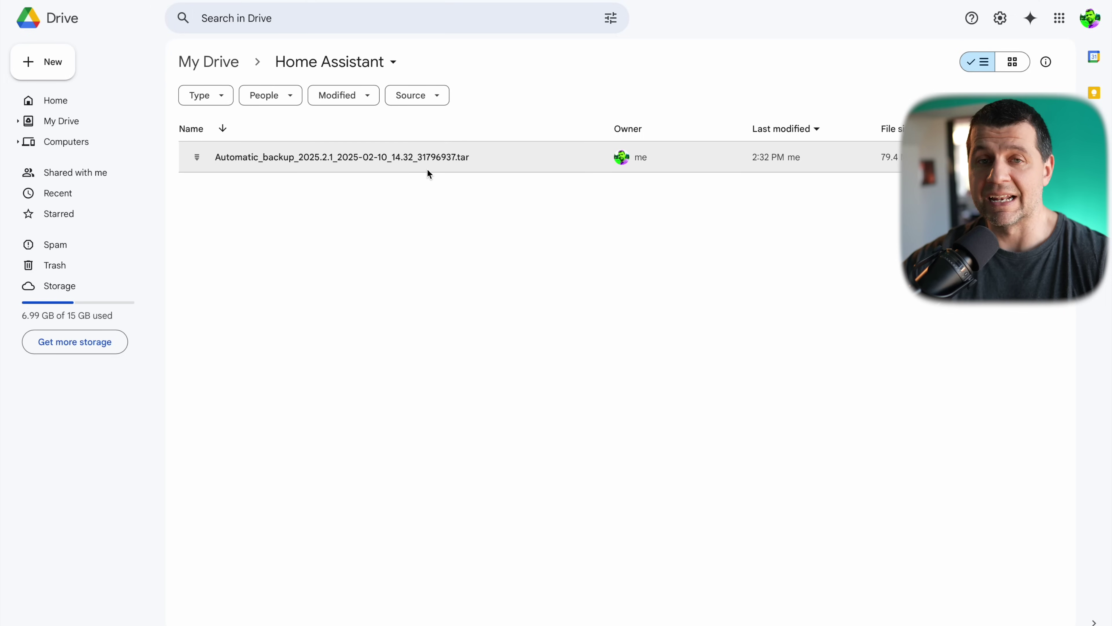
Return from Google Drive to Home Assistant's Backup page showing 5 automatic backups
key("alt+Tab")
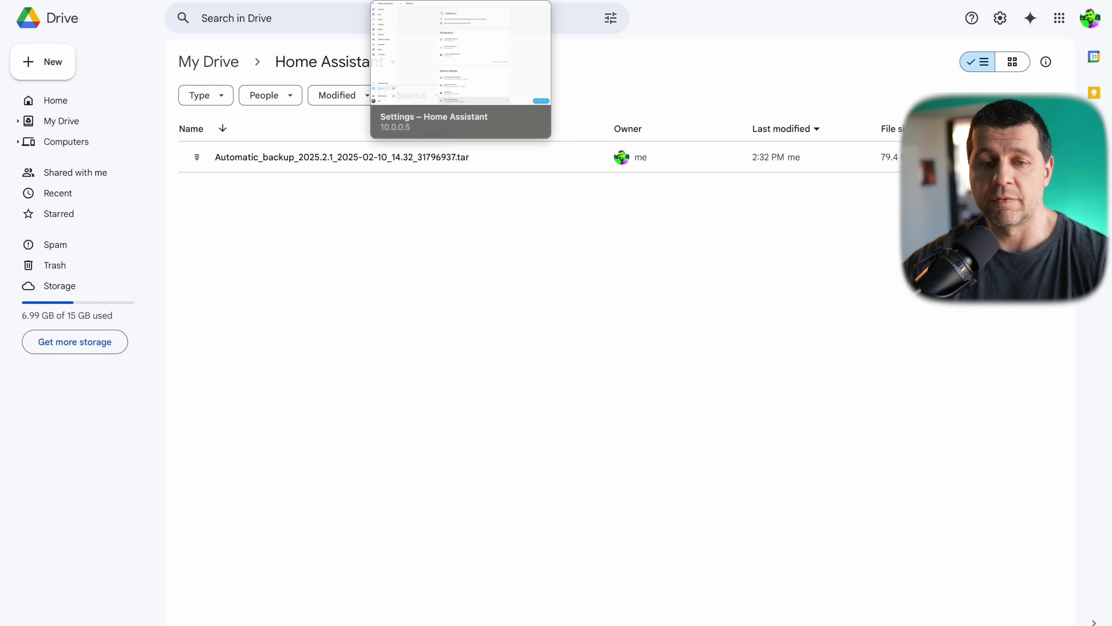
scroll(528, 387, "down", 2)
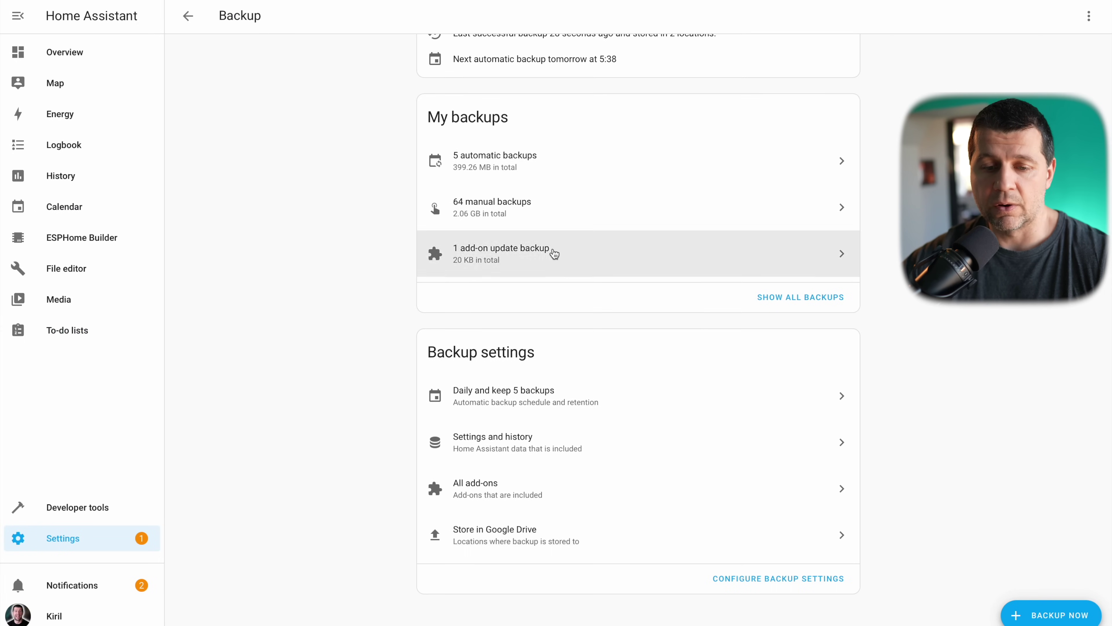
Open the newest Automatic backup 2025.2.1 from the list of 5 automatic backups
scroll(519, 214, "up", 2)
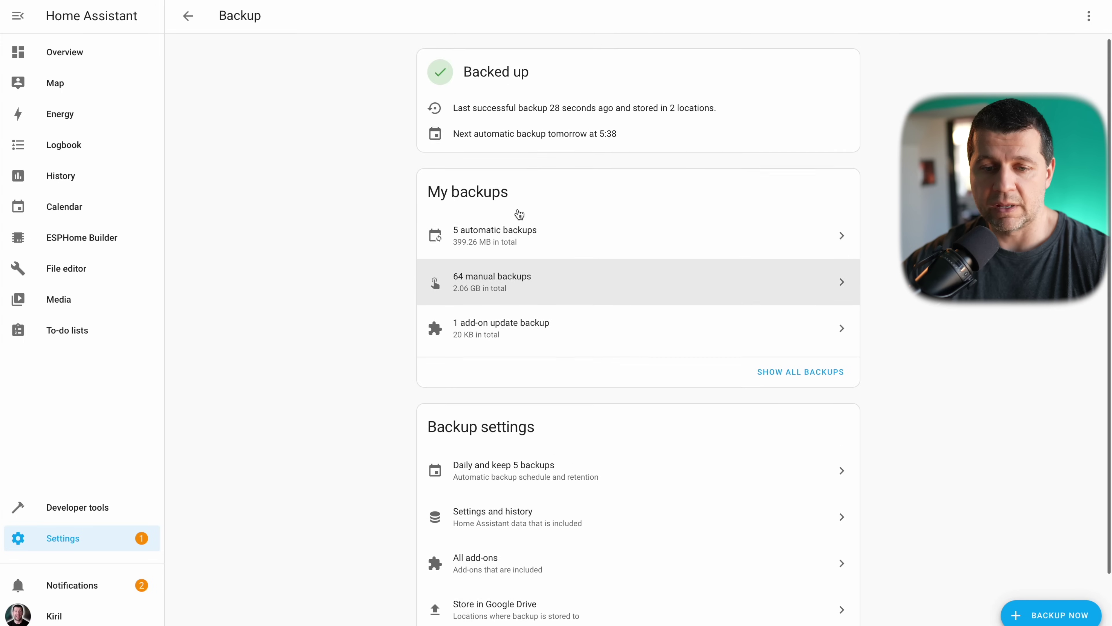
left_click(525, 248)
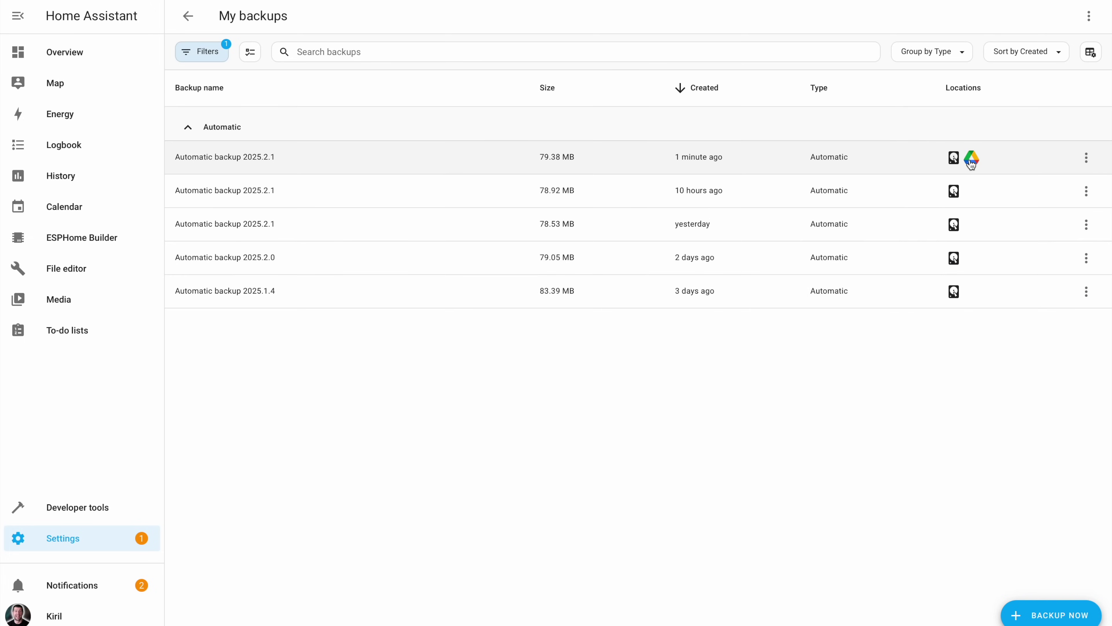
left_click(959, 160)
scroll(762, 237, "down", 6)
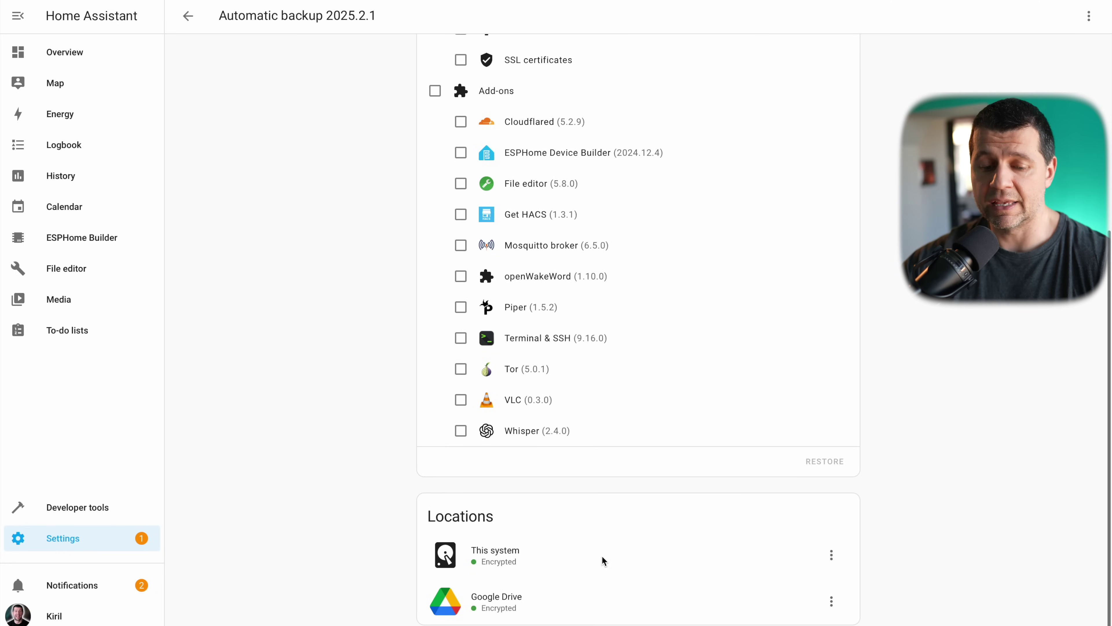
Inspect the download options for both the This system and Google Drive copies
left_click(831, 555)
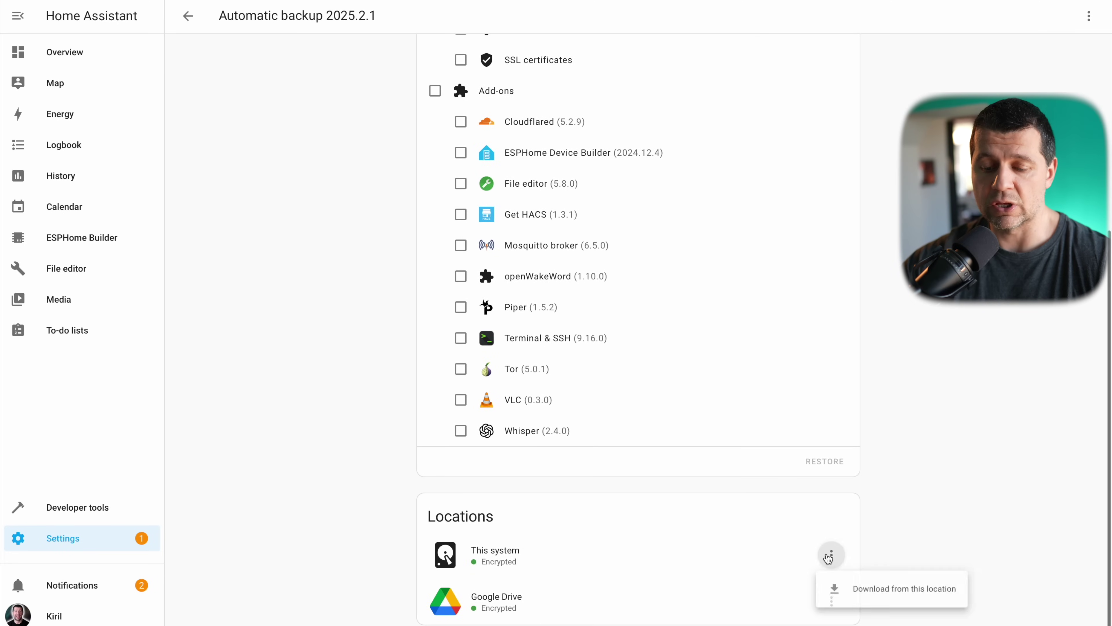
left_click(922, 513)
left_click(831, 601)
left_click(901, 500)
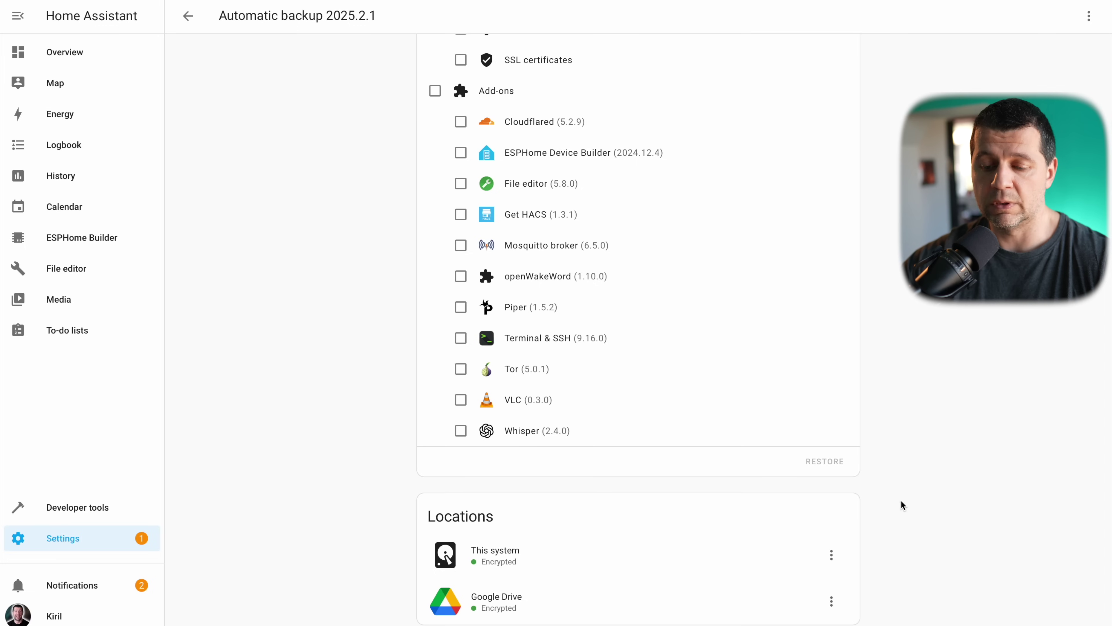
left_click(830, 564)
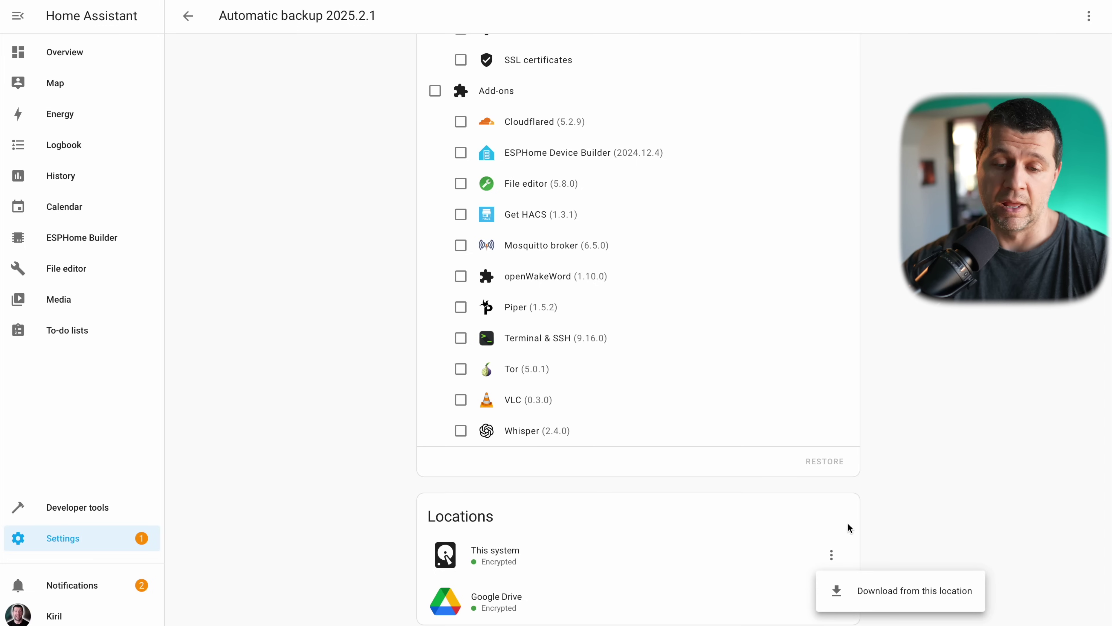
left_click(831, 601)
left_click(831, 601)
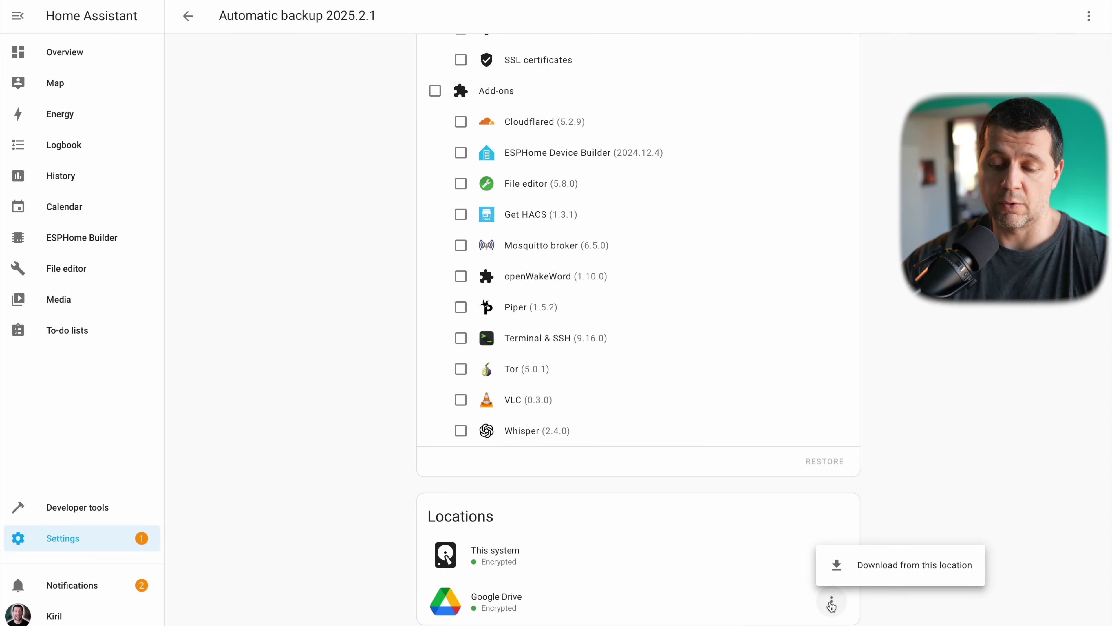